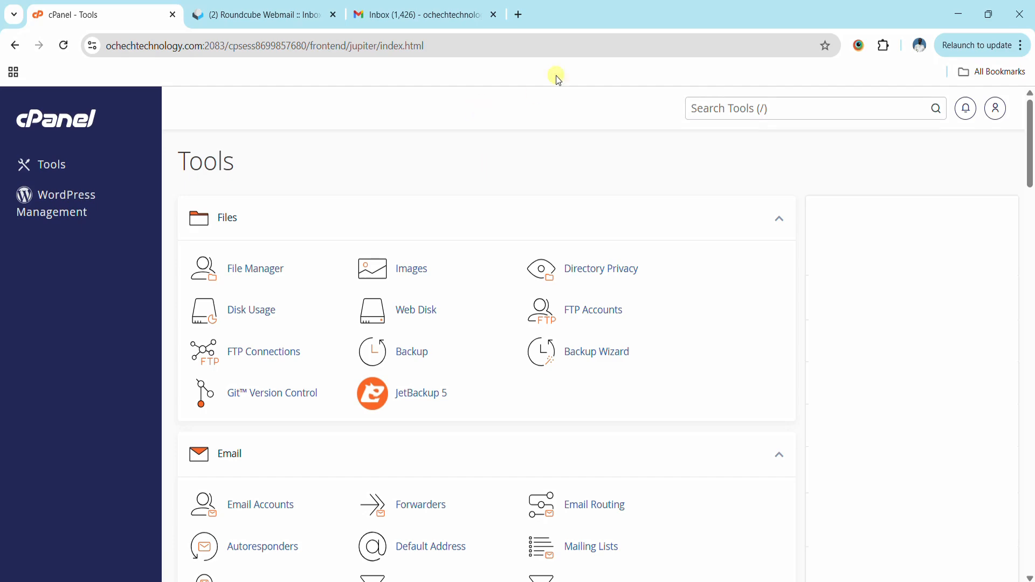
- Search the tools for 'aut' and open Autoresponders, which lists none for All Domains
left_click(721, 107)
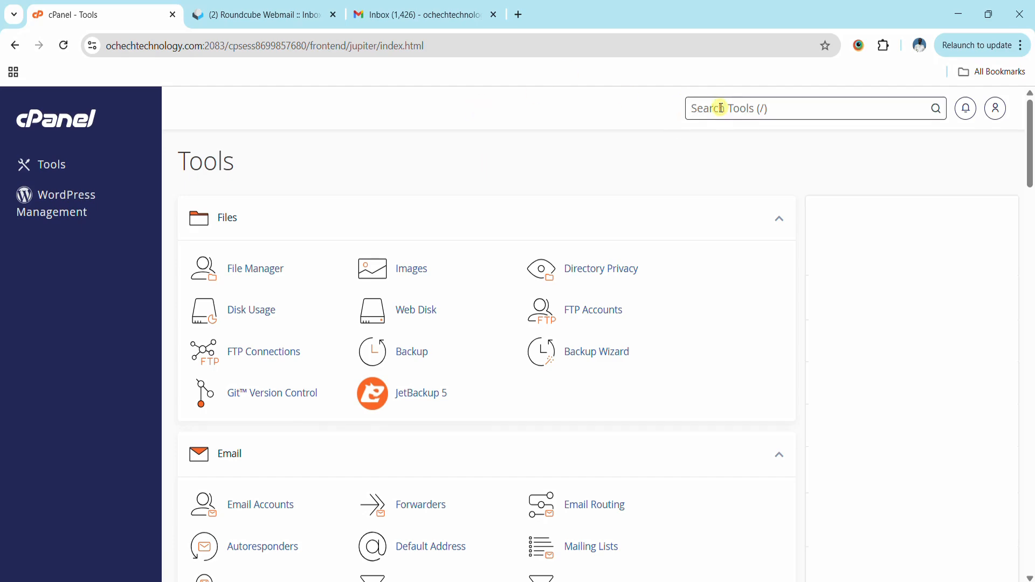
type("aut")
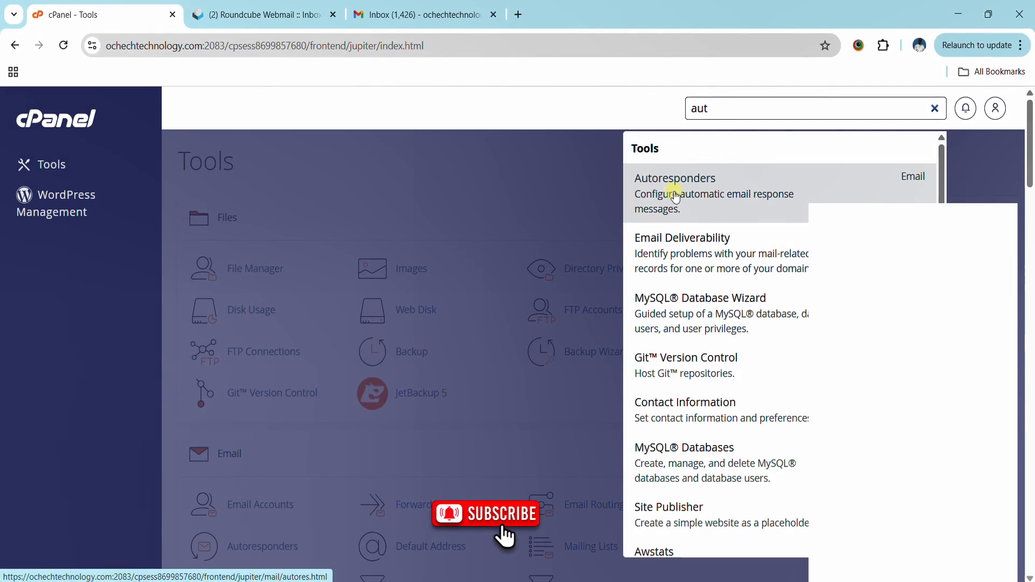
left_click(504, 152)
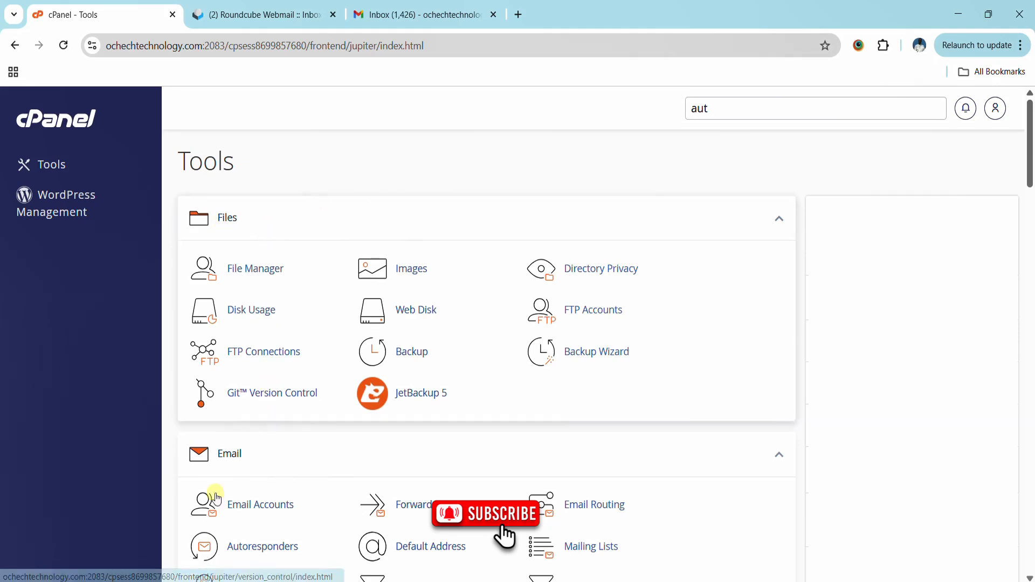
left_click(250, 555)
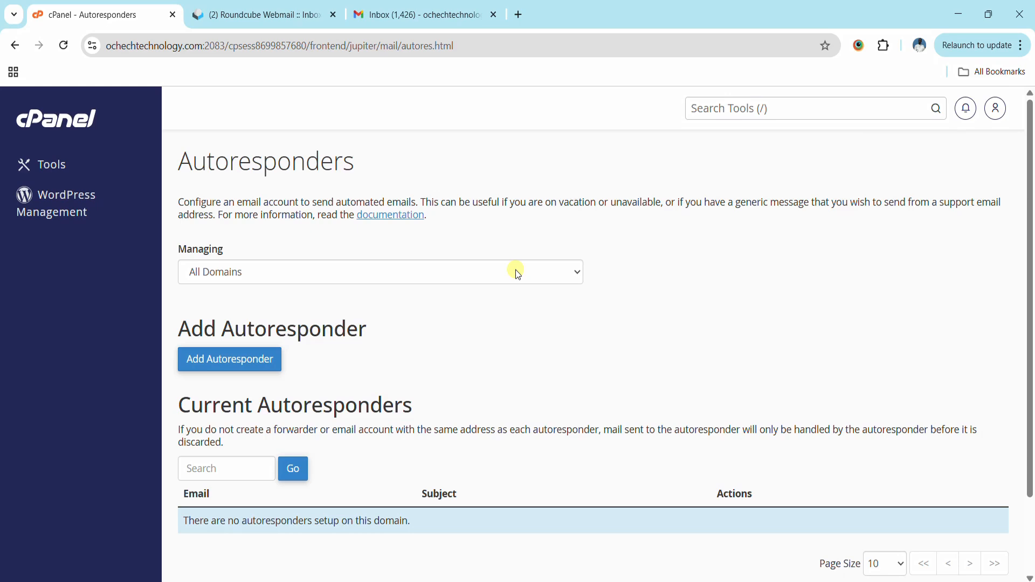
scroll(525, 339, "down", 2)
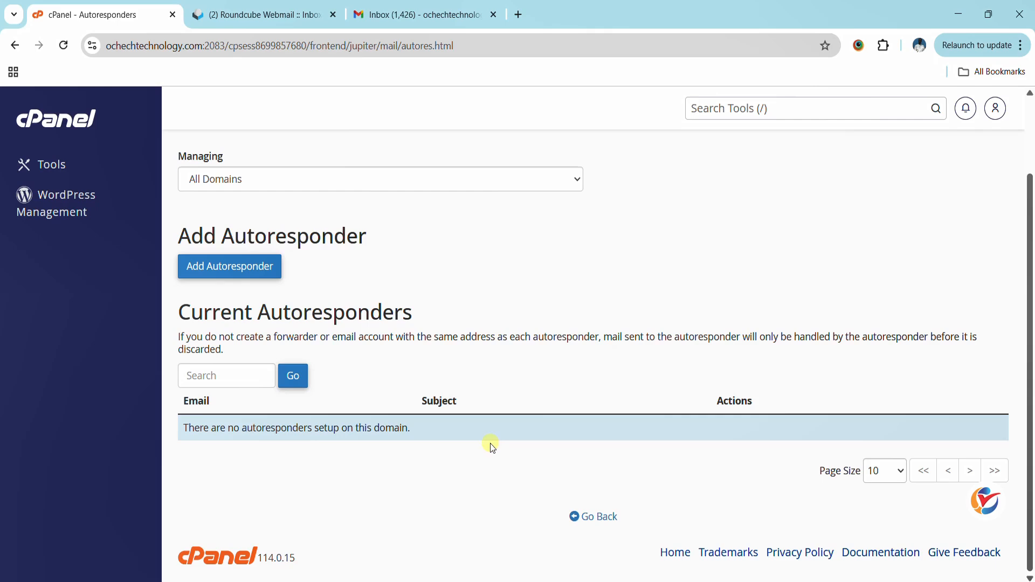
- Open the Add Autoresponder form for ochechtechnology.com and look over its fields
left_click(235, 272)
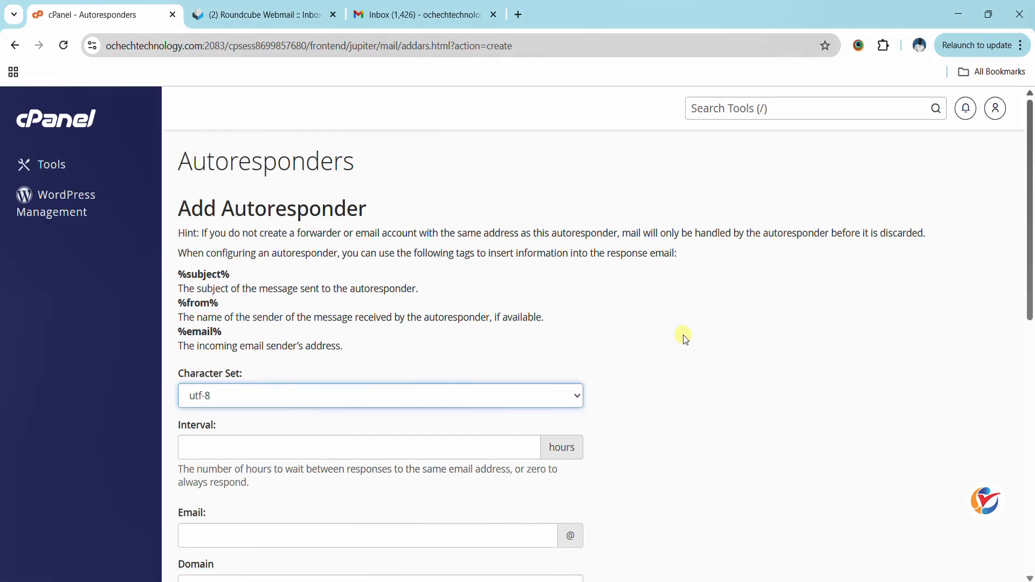
scroll(688, 342, "down", 6)
scroll(689, 342, "up", 6)
left_click_drag(1032, 158, 1031, 252)
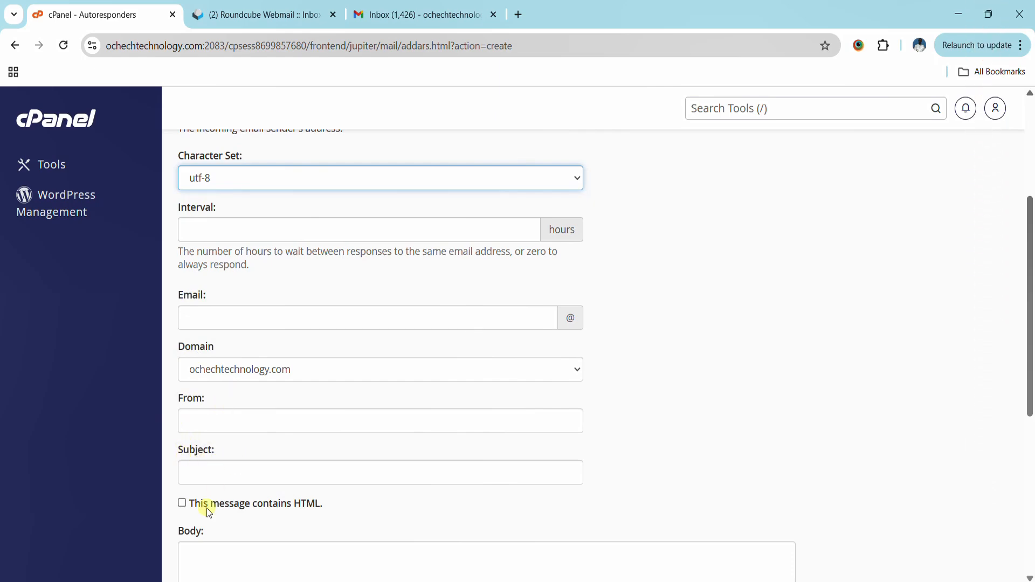
scroll(231, 514, "down", 5)
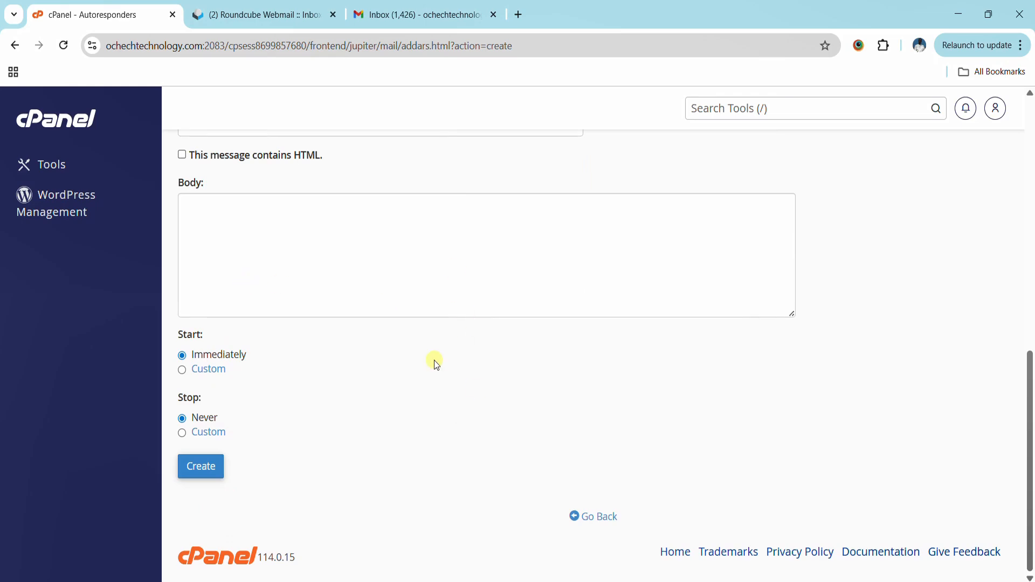
scroll(435, 360, "up", 8)
scroll(435, 362, "down", 3)
scroll(434, 361, "up", 3)
mouse_move(1027, 173)
left_mouse_down()
mouse_move(1032, 200)
mouse_move(1034, 183)
left_mouse_up()
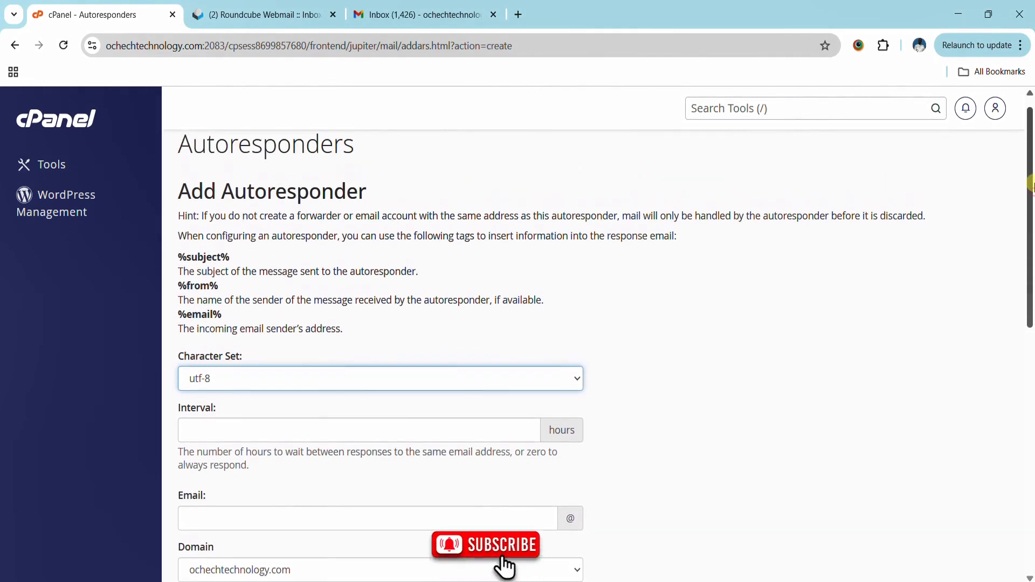
left_click_drag(1030, 186, 1031, 188)
right_click(1031, 188)
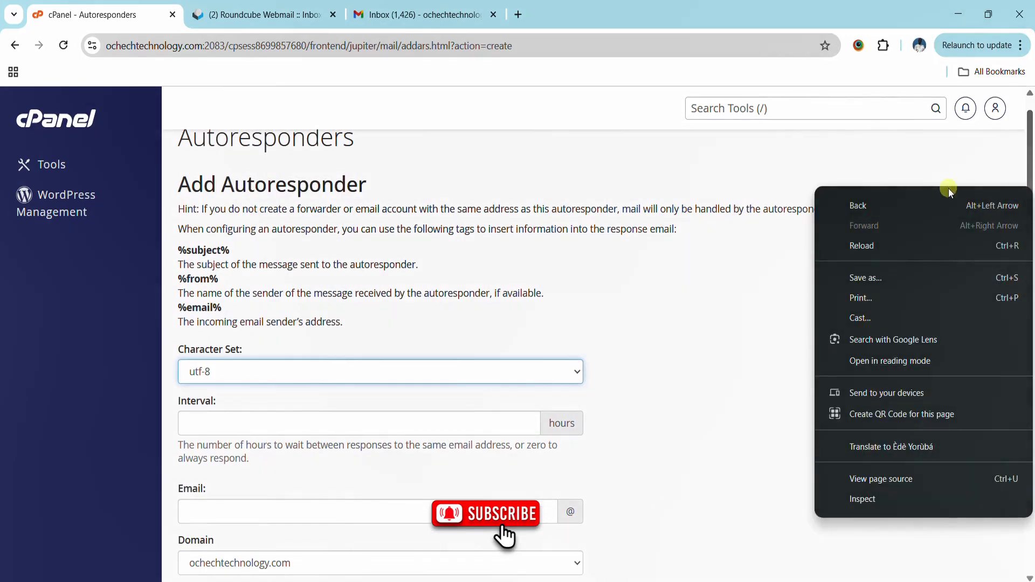
left_click(888, 157)
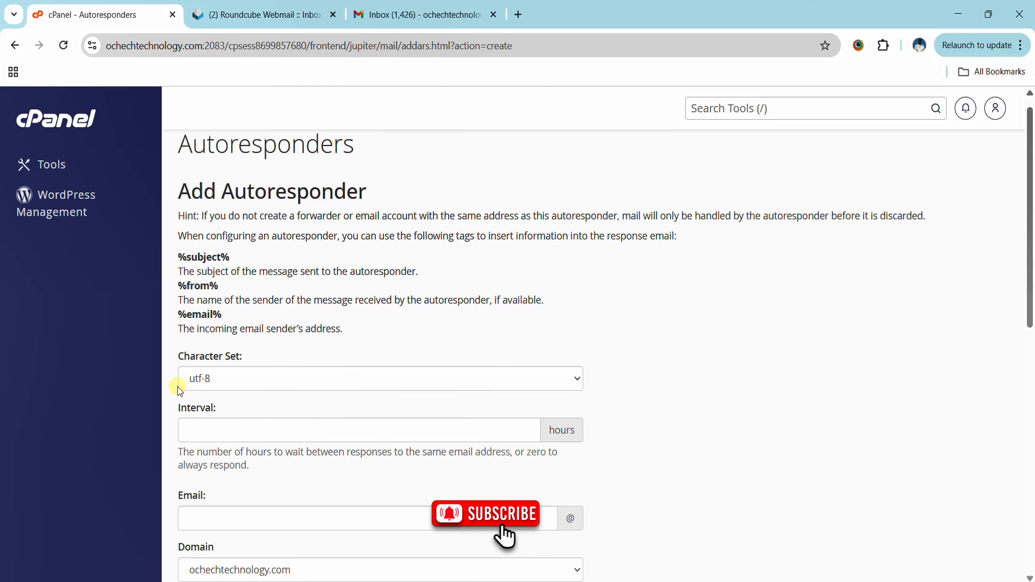
- Keep the Character Set at utf-8
left_click(234, 380)
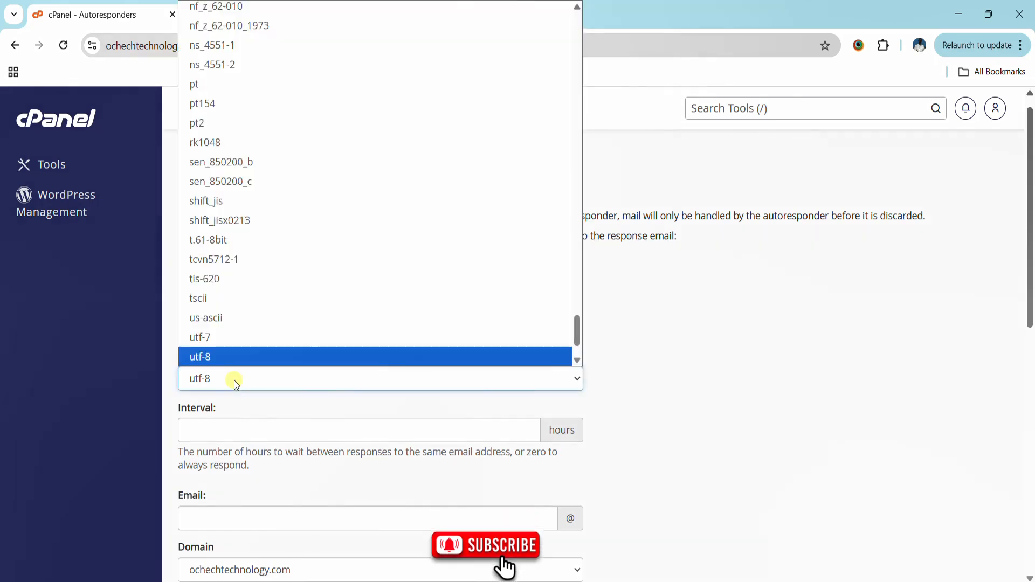
left_click(264, 363)
left_click_drag(1031, 227, 1031, 263)
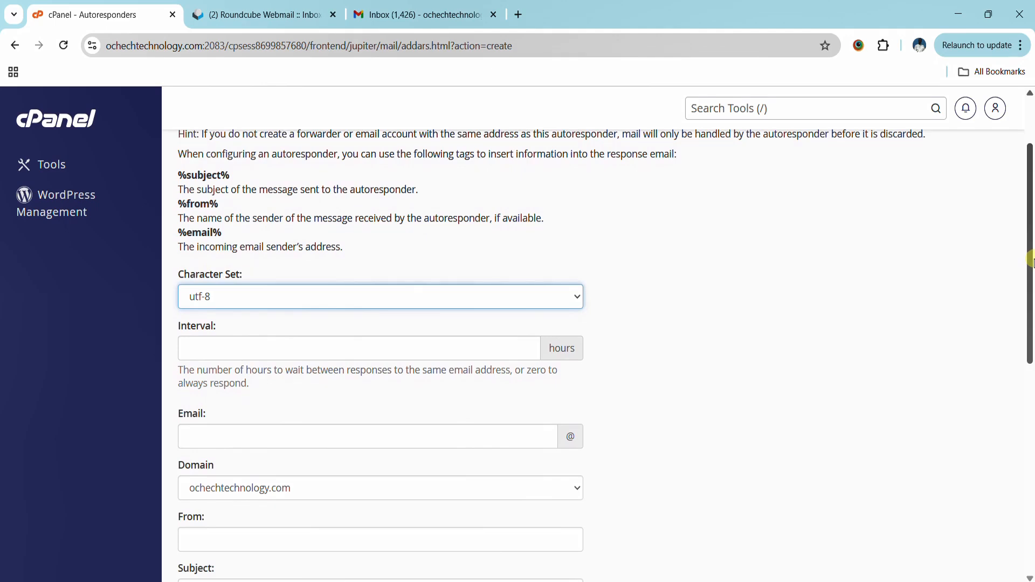
left_click(531, 349)
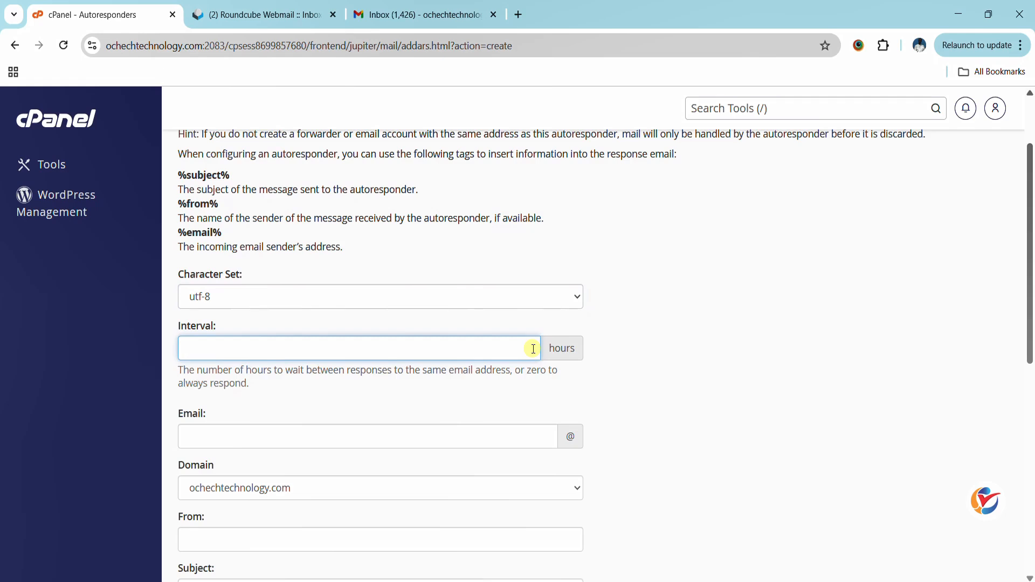
type("0")
left_click(722, 376)
left_click(541, 434)
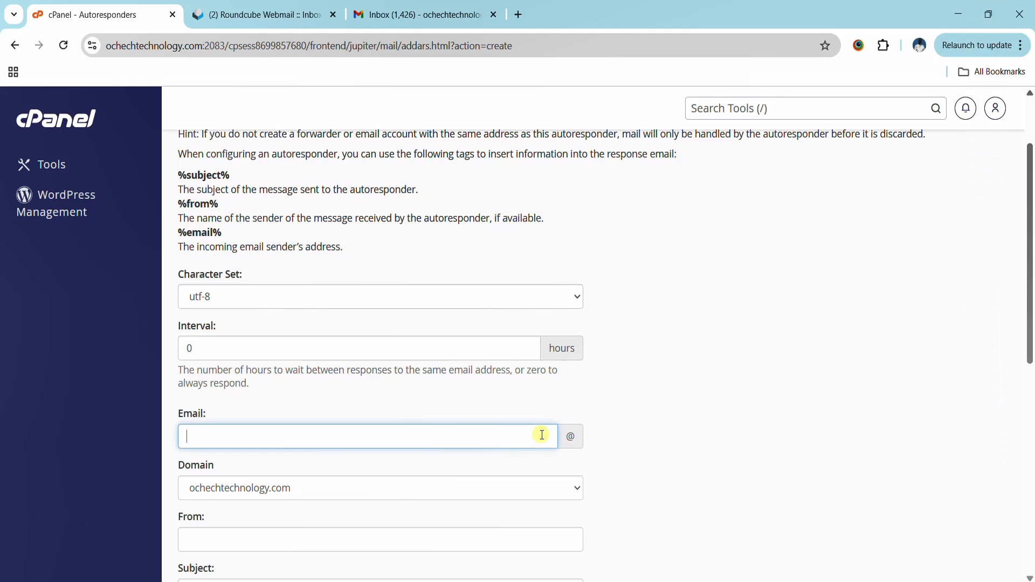
- Enter From 'Ochech Technology Support Team' and subject 'Thank you for contacting Ochech Technology'
scroll(730, 447, "down", 5)
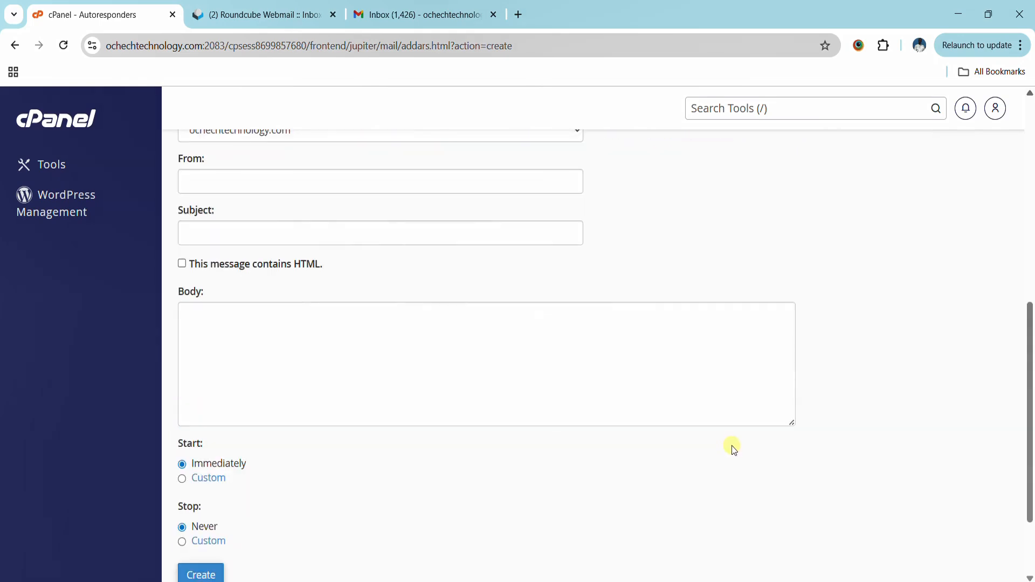
left_click(276, 179)
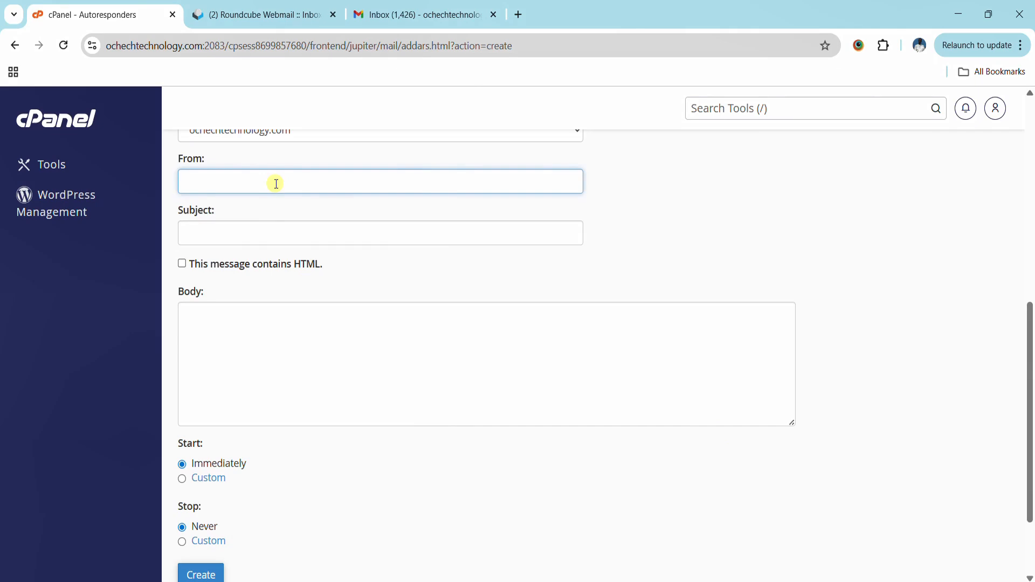
type("Ochech Tec")
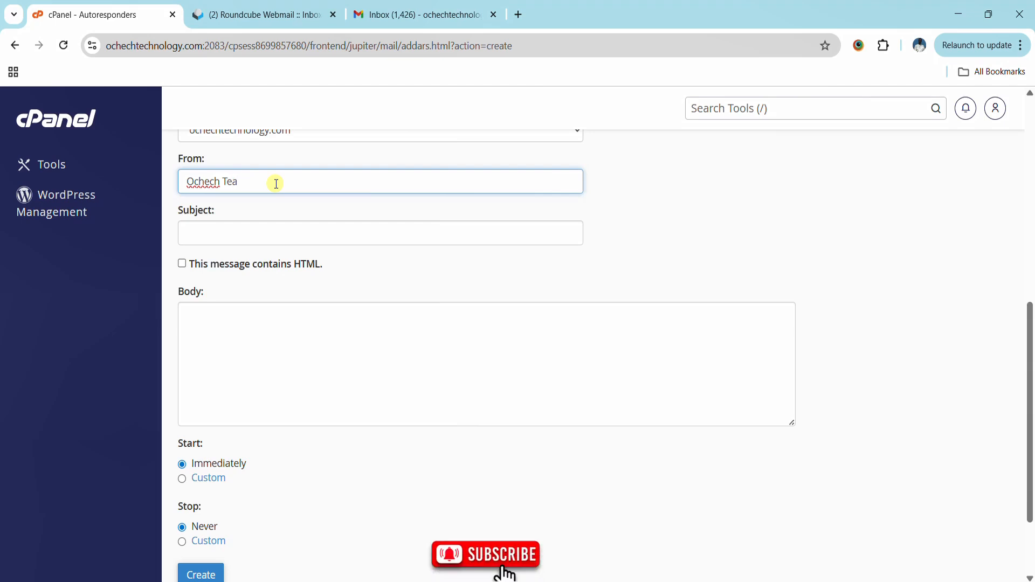
type("hnology")
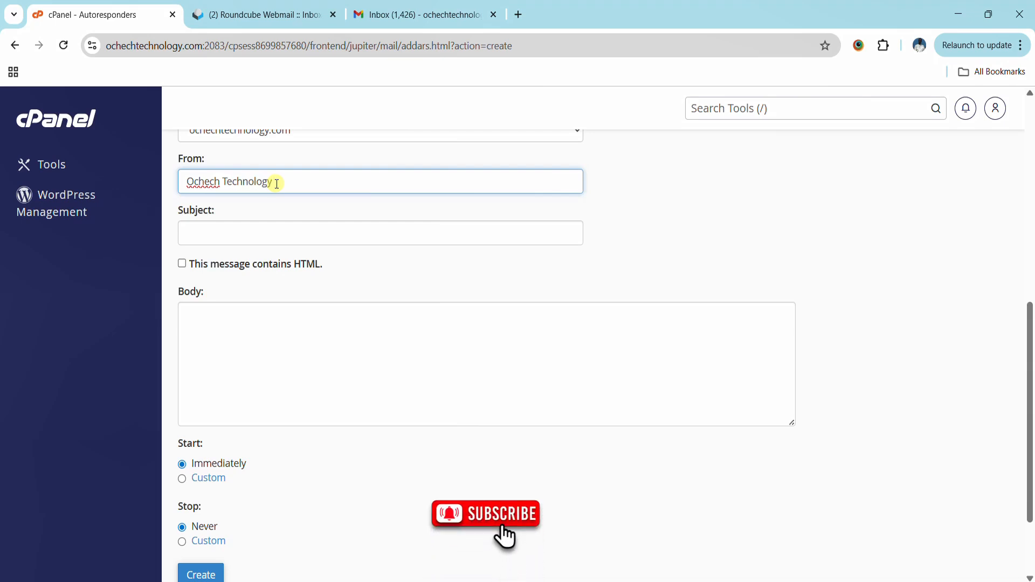
type(" Support Team")
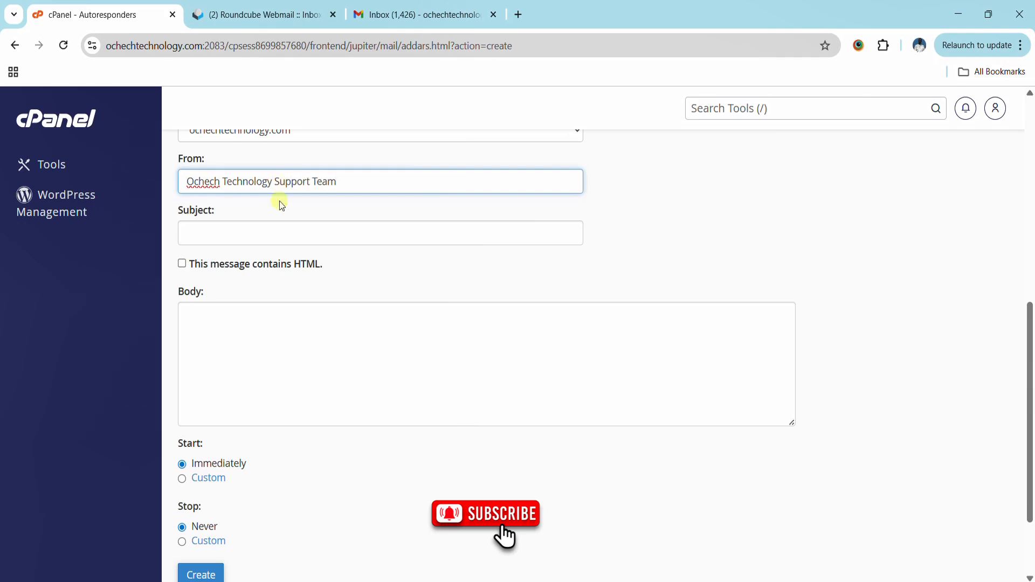
left_click(271, 238)
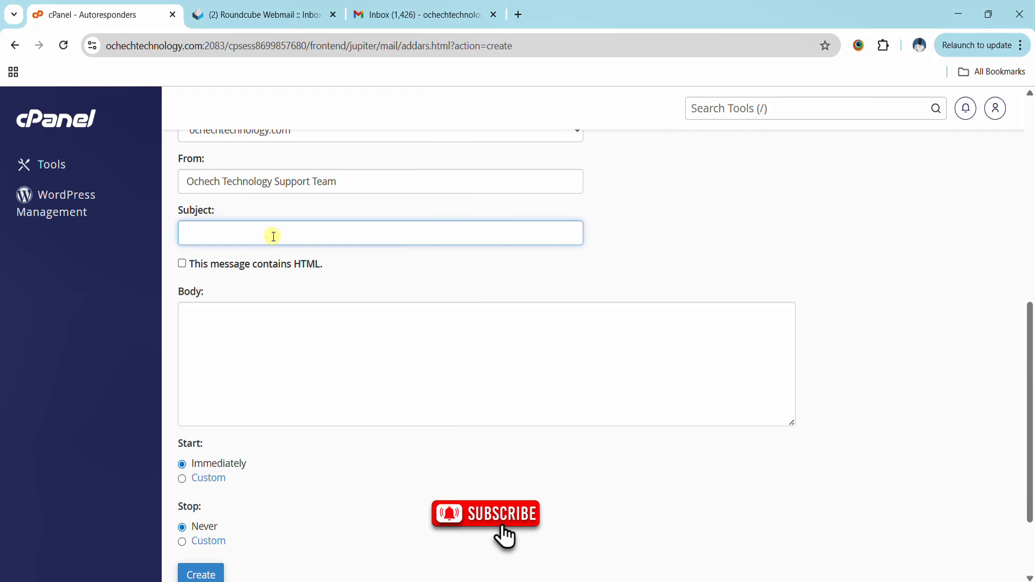
type("Thank You")
key("BackSpace")
key("BackSpace")
key("BackSpace")
type("you for")
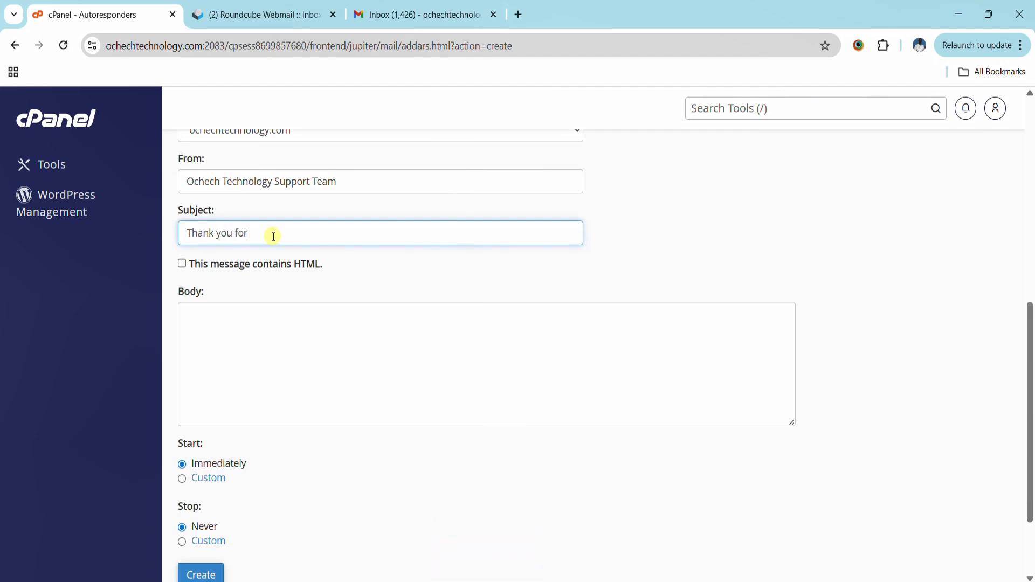
type(" contacting Ochech Technology")
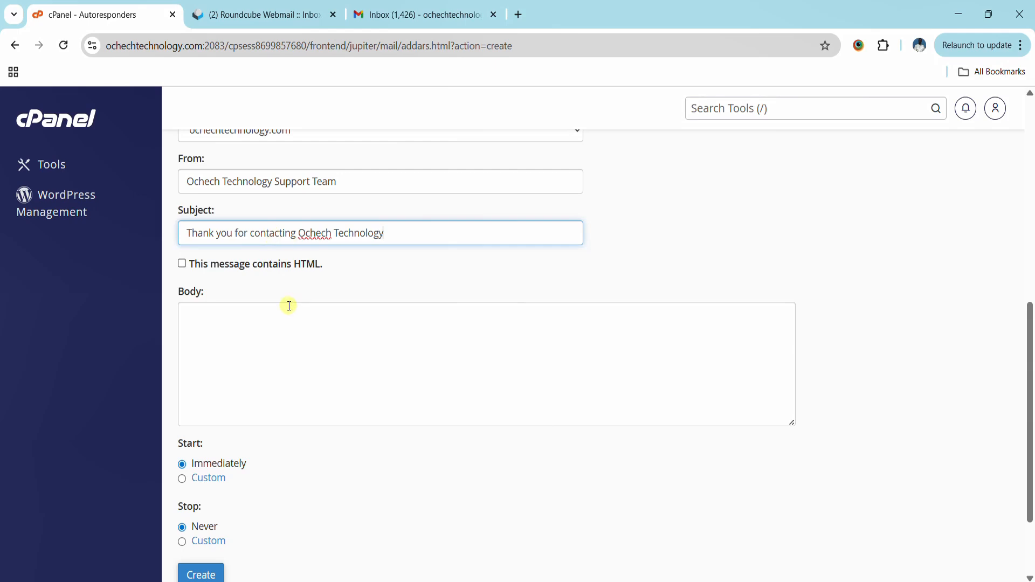
- Write the body from 'Hello,' to the 'Best regards, Ochech Technology' sign-off, with Start Immediately and Stop Never
left_click(278, 320)
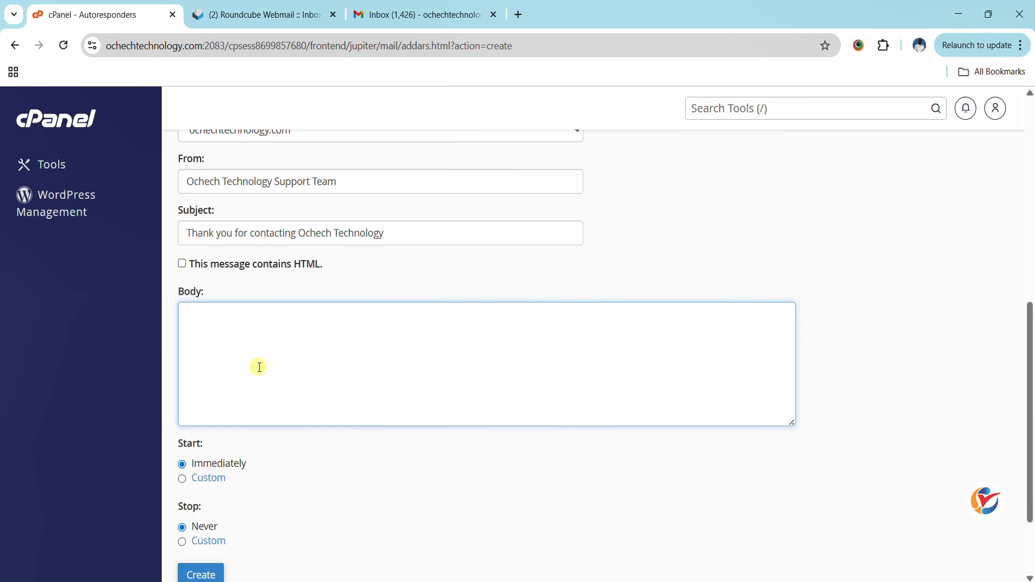
type("llo,")
key("Return")
key("Return")
type("Thank you for reaching out to Ochech Tec")
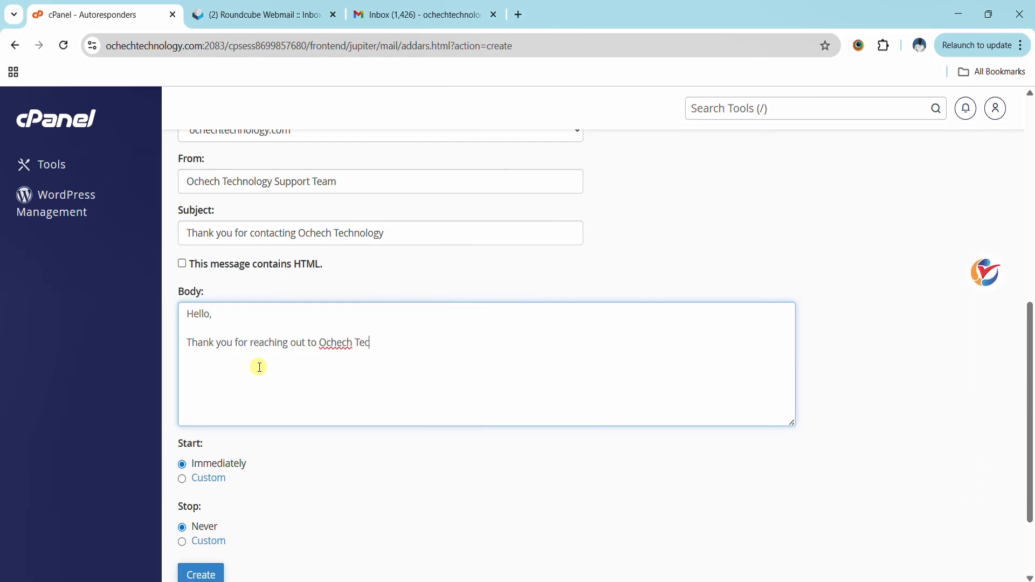
type("hnology. This is an auto")
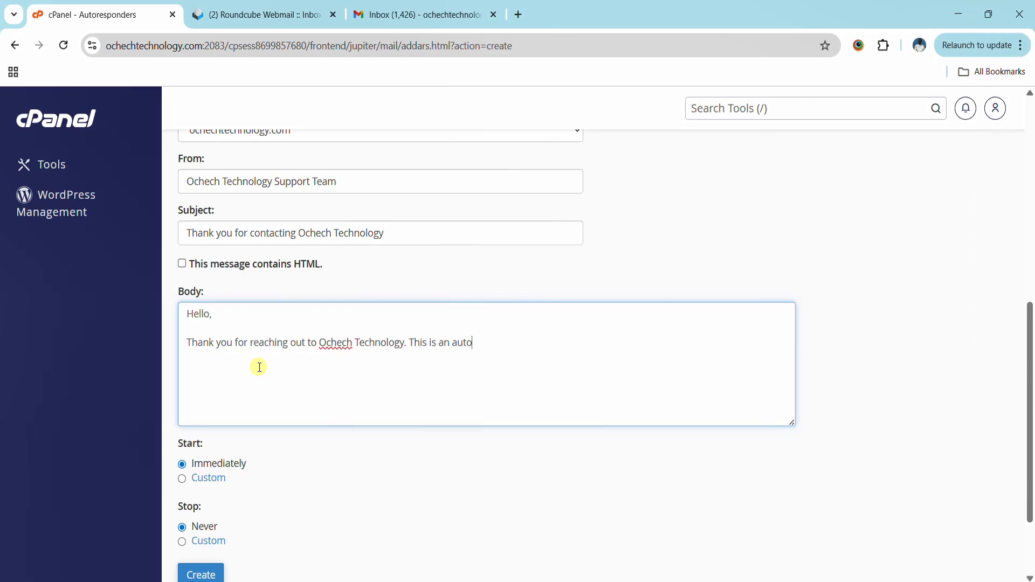
type("mated response confirming we have re")
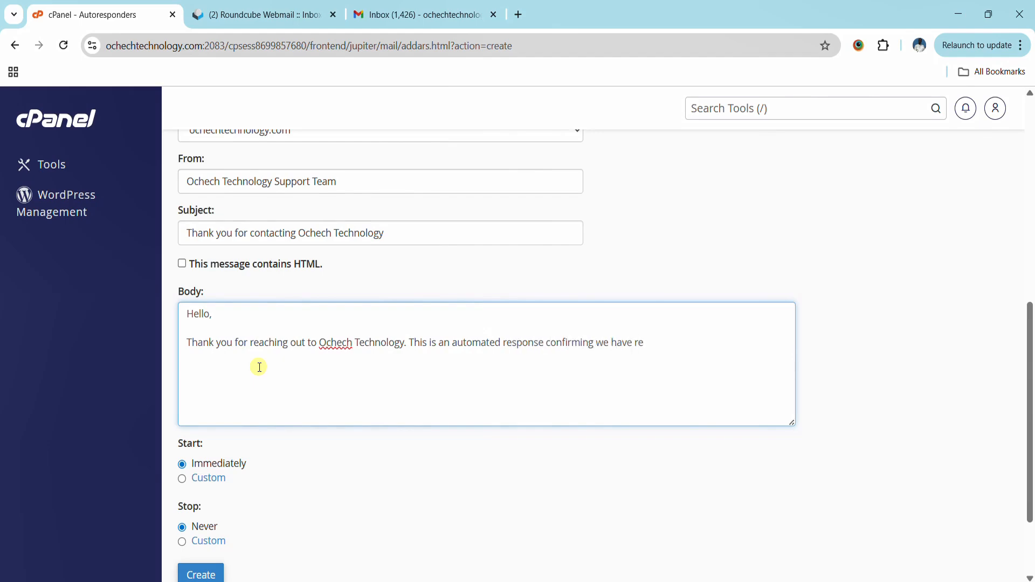
type("ceived your email.")
key("Return")
key("Return")
type("Our team will get back to you as soon as possible")
key("Return")
type("Best regards,")
key("Return")
type("Ochech Technology")
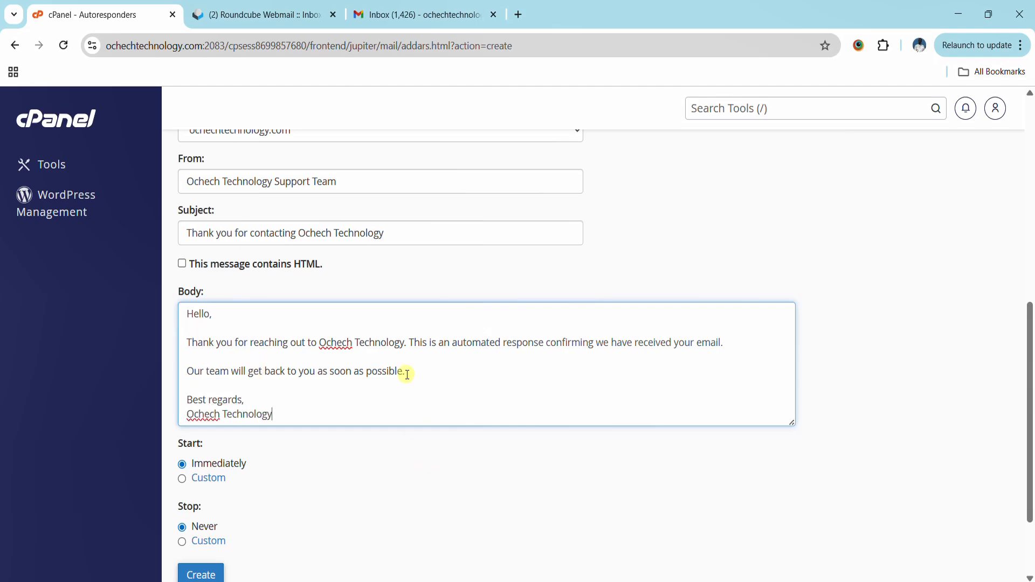
scroll(409, 381, "up", 5)
scroll(408, 386, "down", 5)
scroll(617, 532, "down", 2)
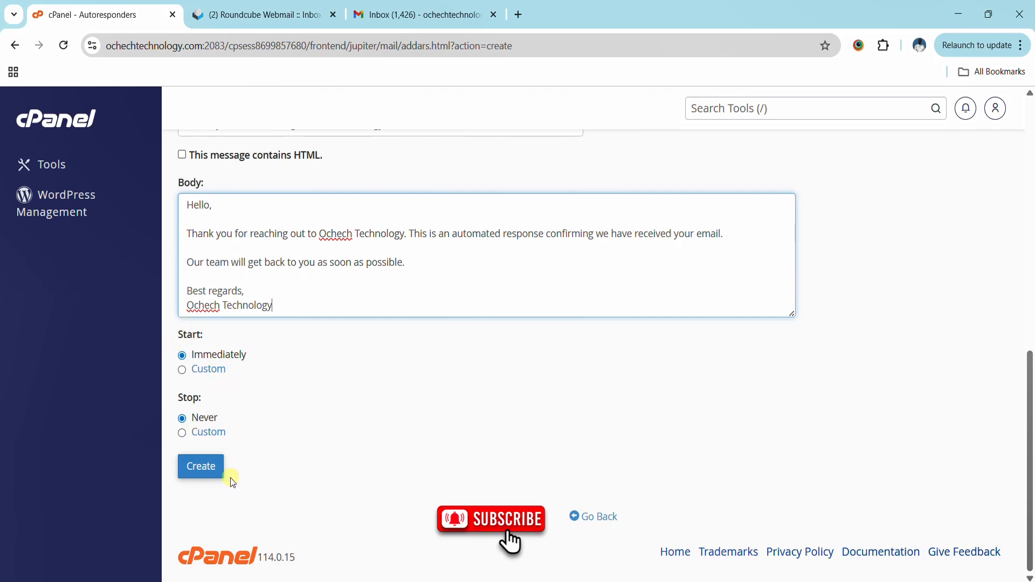
left_click(207, 478)
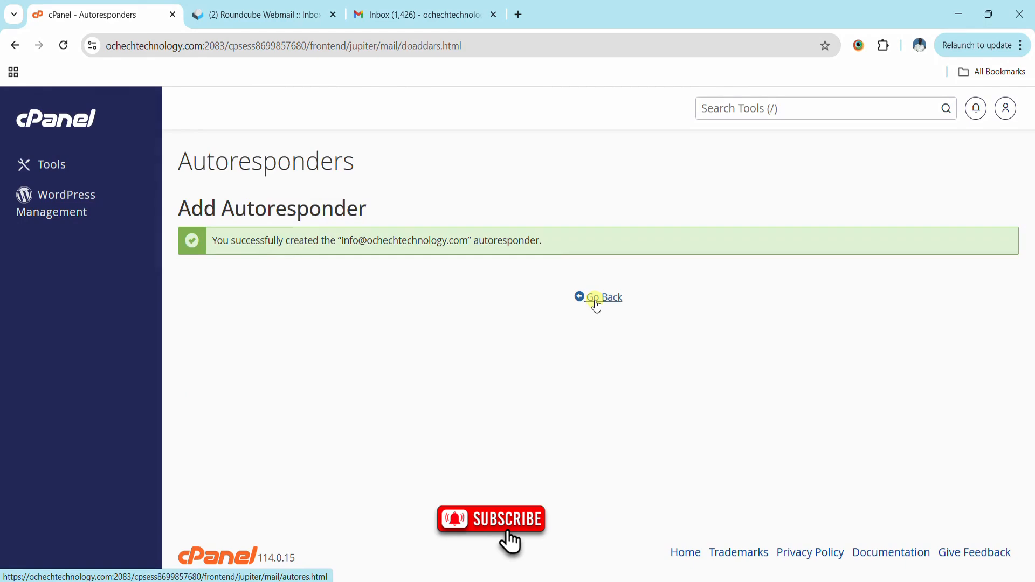
left_click(596, 305)
scroll(667, 330, "down", 2)
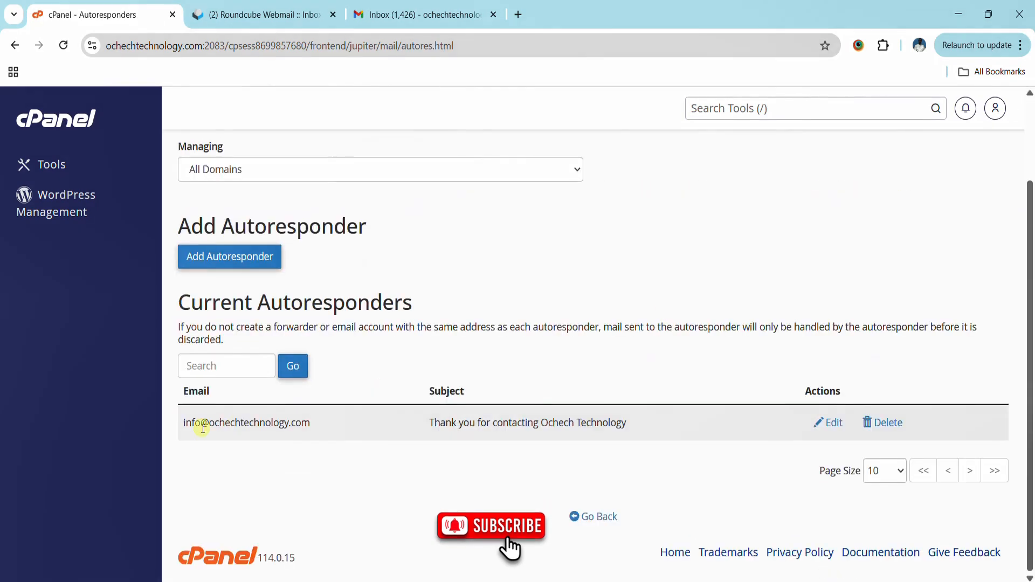
left_click_drag(175, 430, 736, 430)
left_click(736, 430)
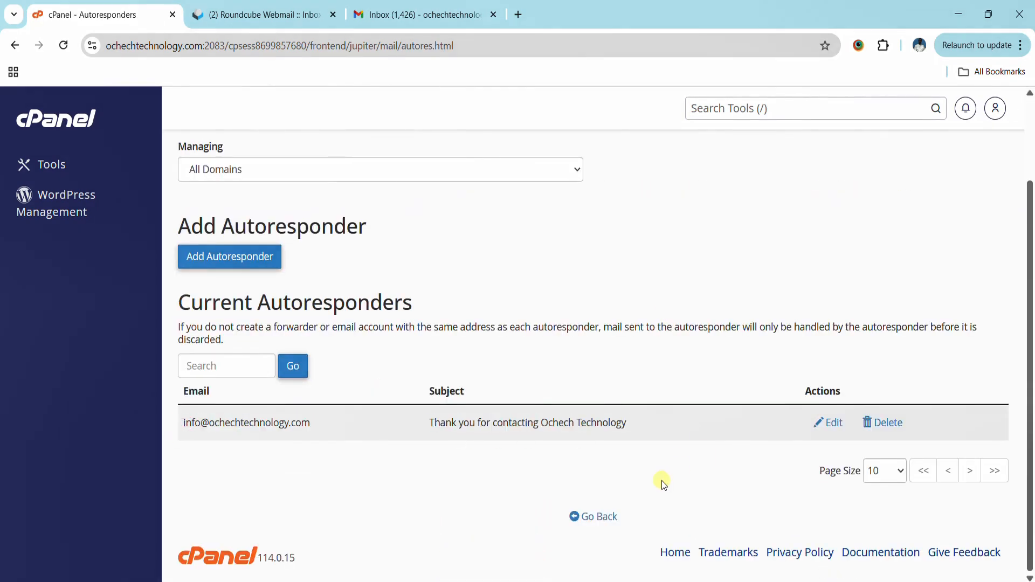
left_click(837, 429)
scroll(704, 373, "down", 7)
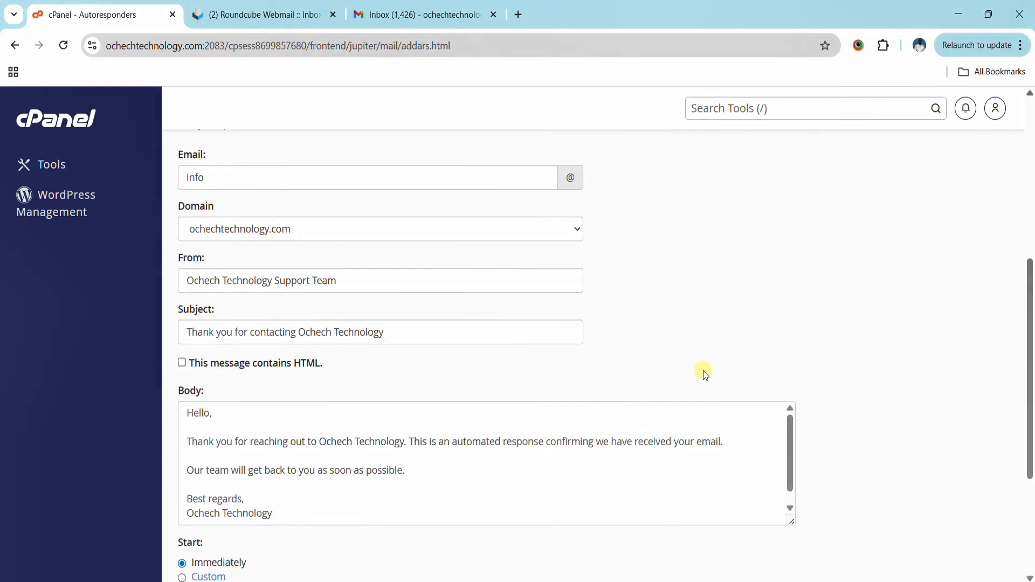
scroll(527, 272, "up", 7)
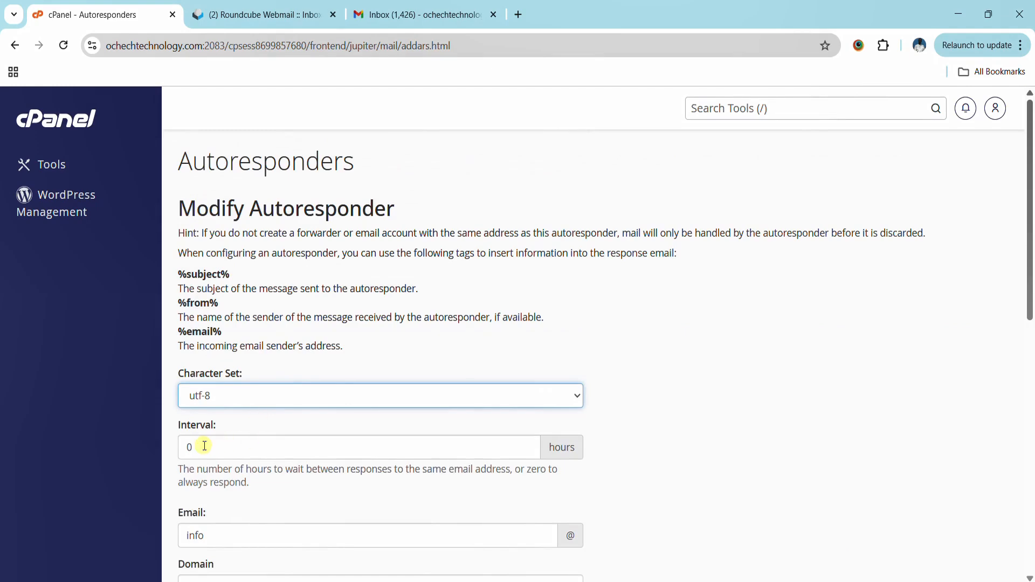
scroll(844, 366, "down", 10)
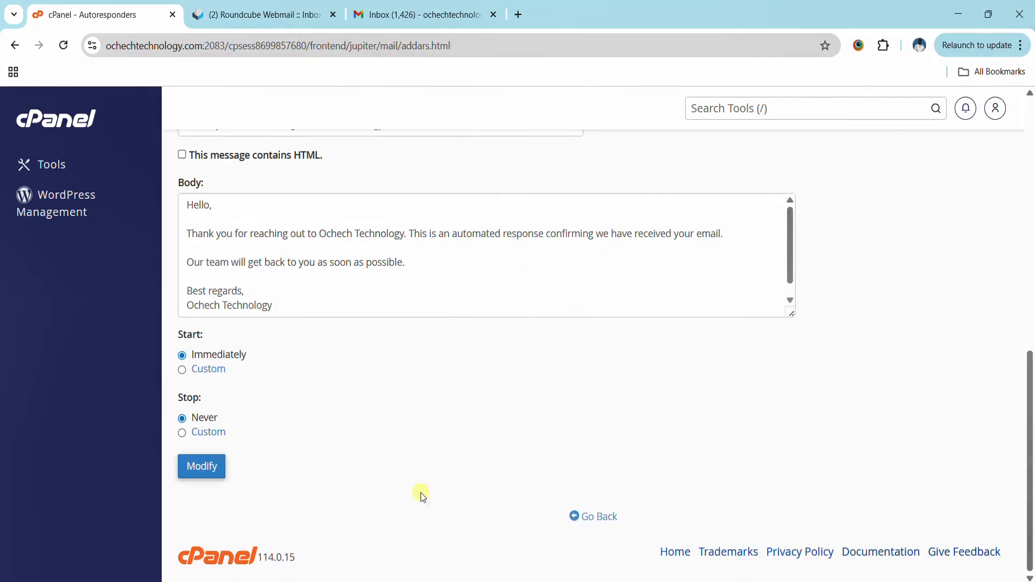
left_click(201, 468)
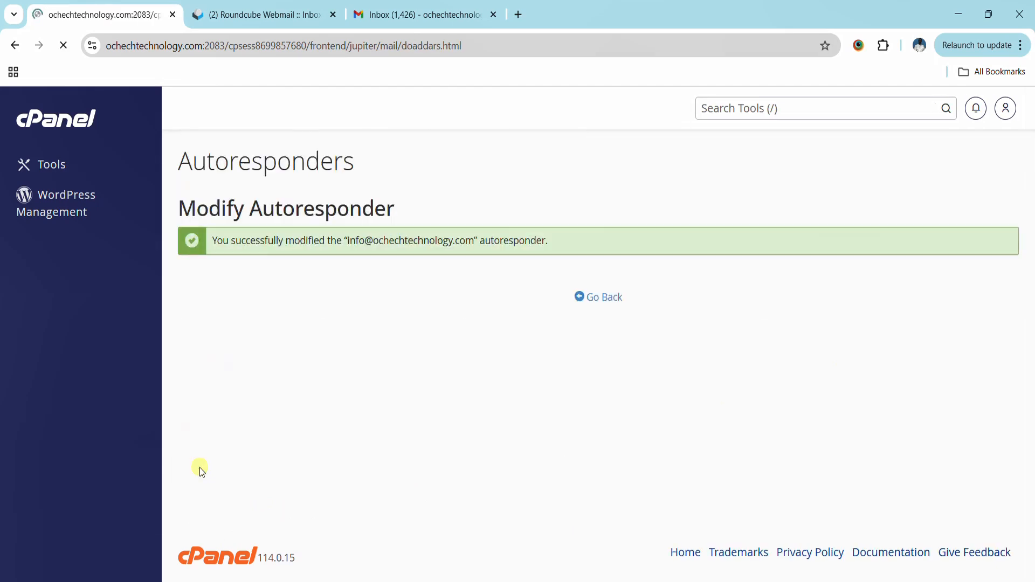
left_click(597, 298)
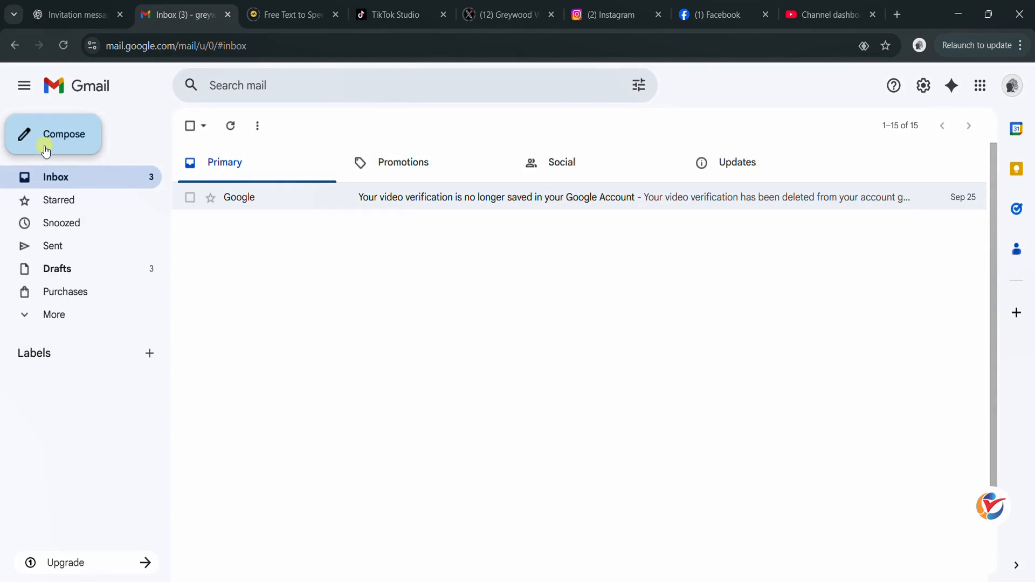
left_click(46, 151)
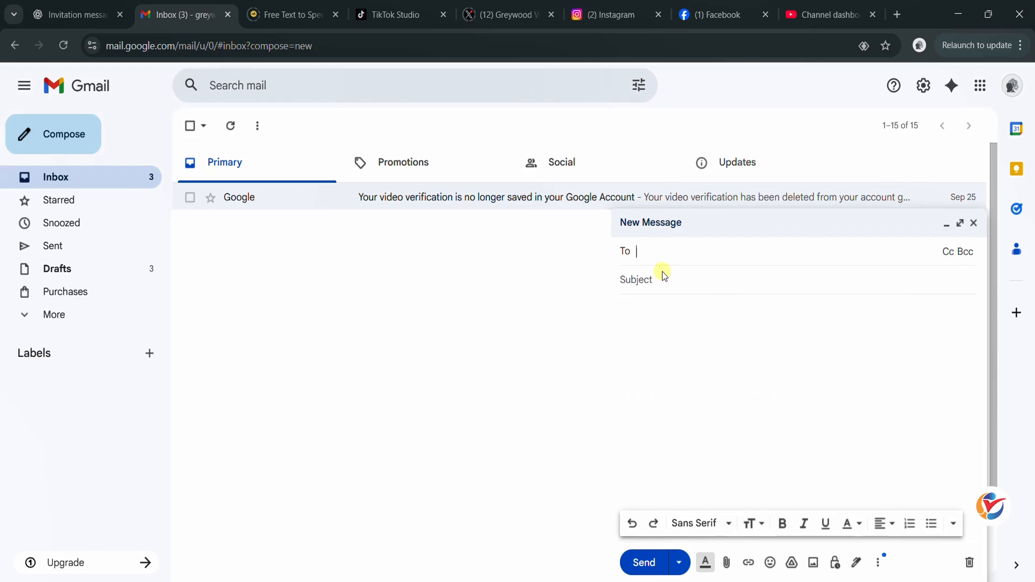
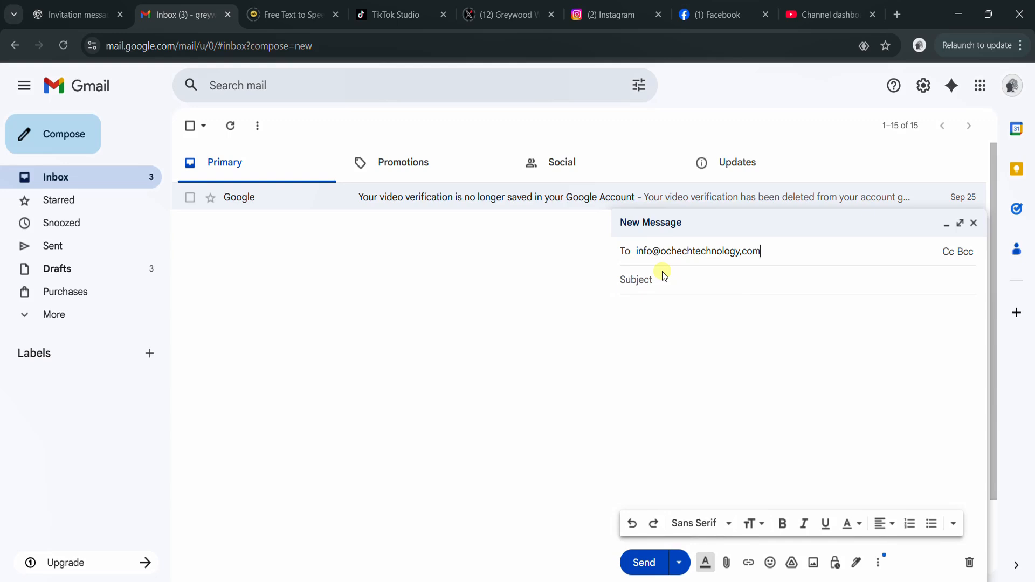
left_click(669, 280)
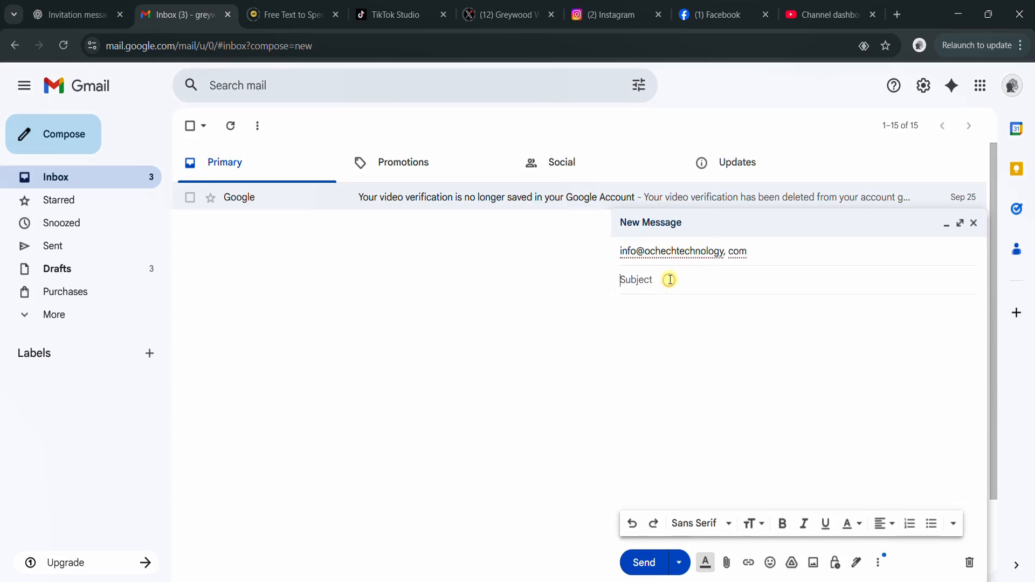
type("Tesing Auto")
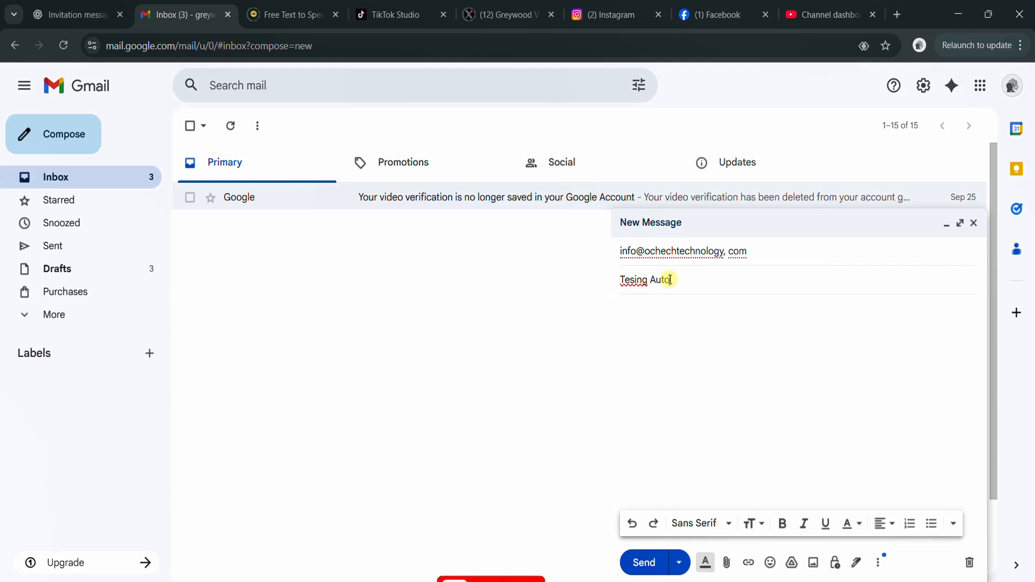
type("Responder")
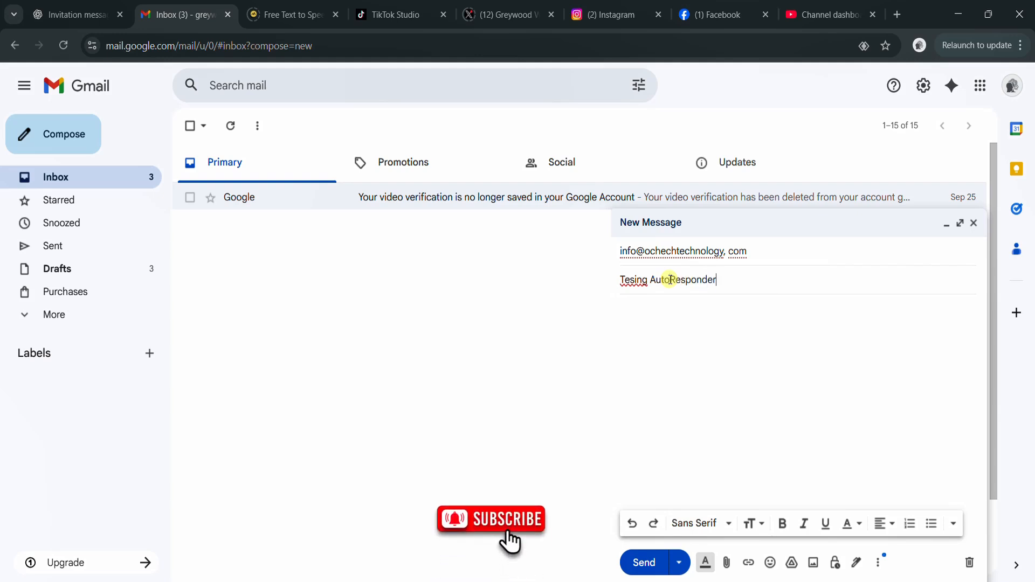
left_click(652, 311)
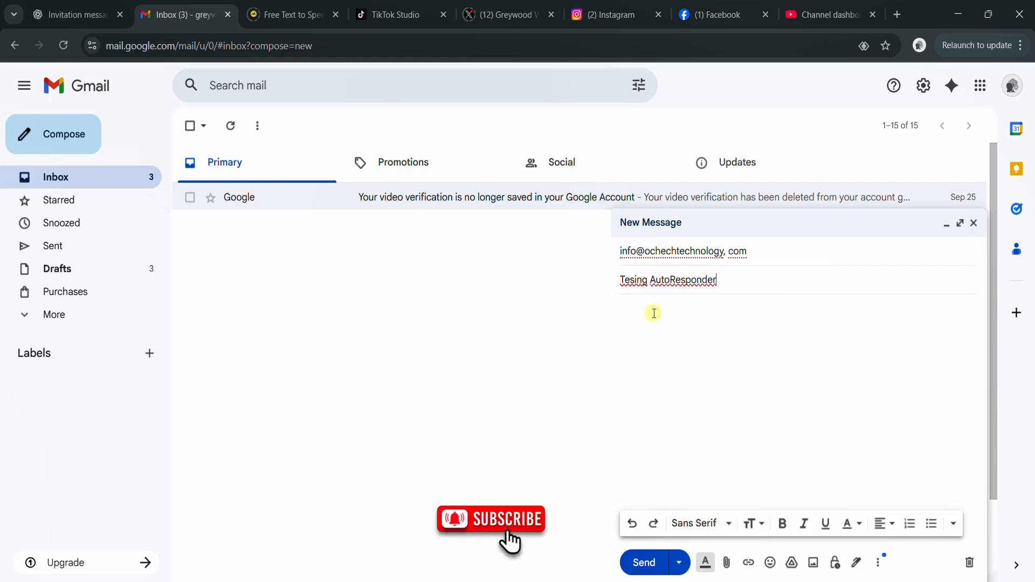
double_click(634, 280)
type("Tesitng")
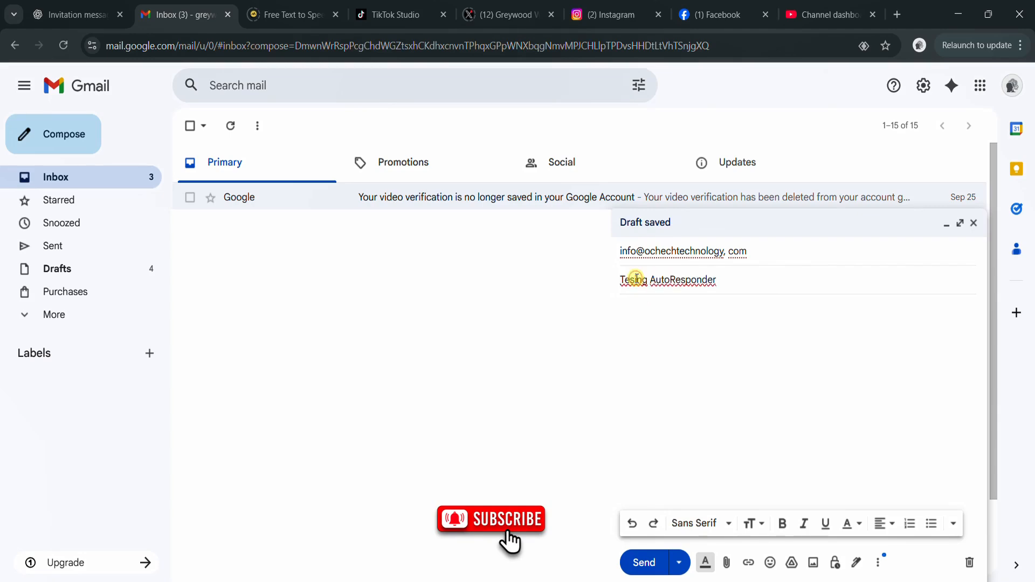
left_click(630, 331)
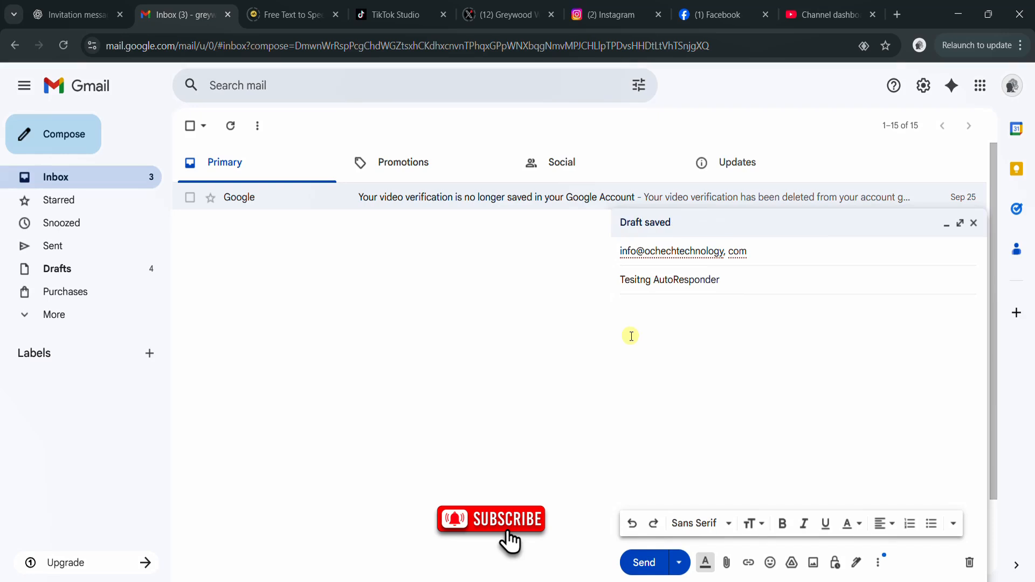
type("This is a test email")
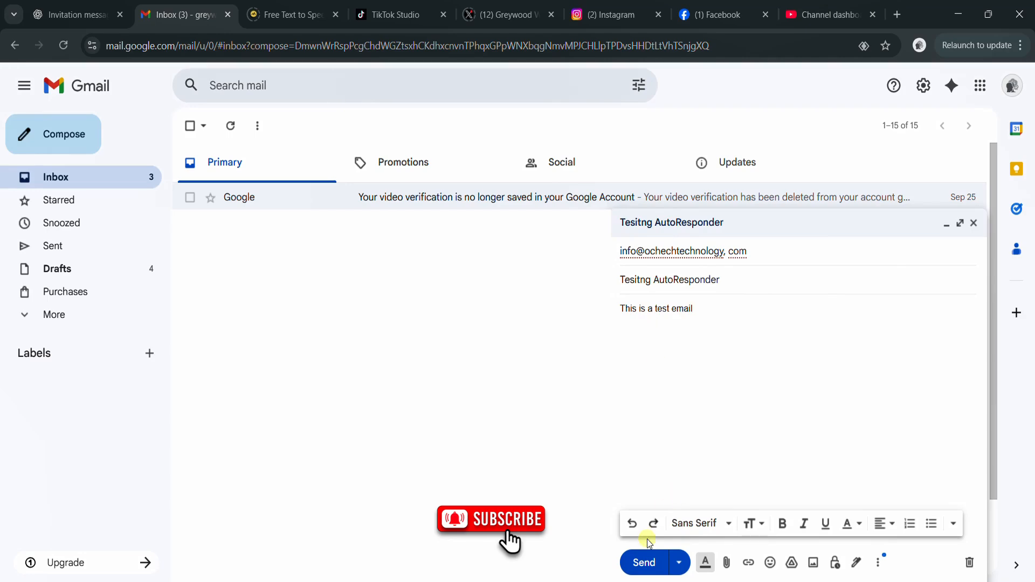
left_click(643, 562)
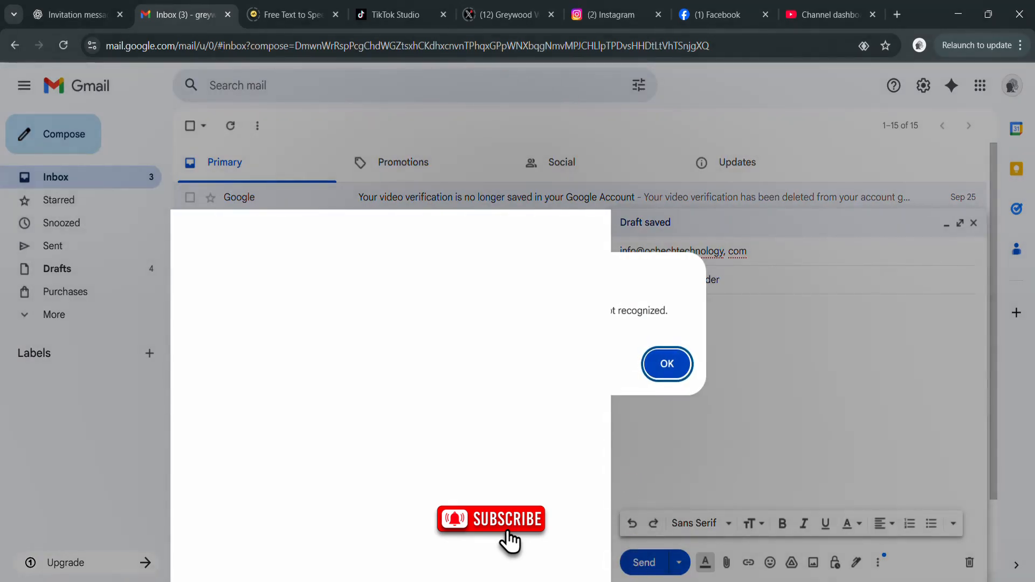
left_click(666, 364)
left_click(671, 252)
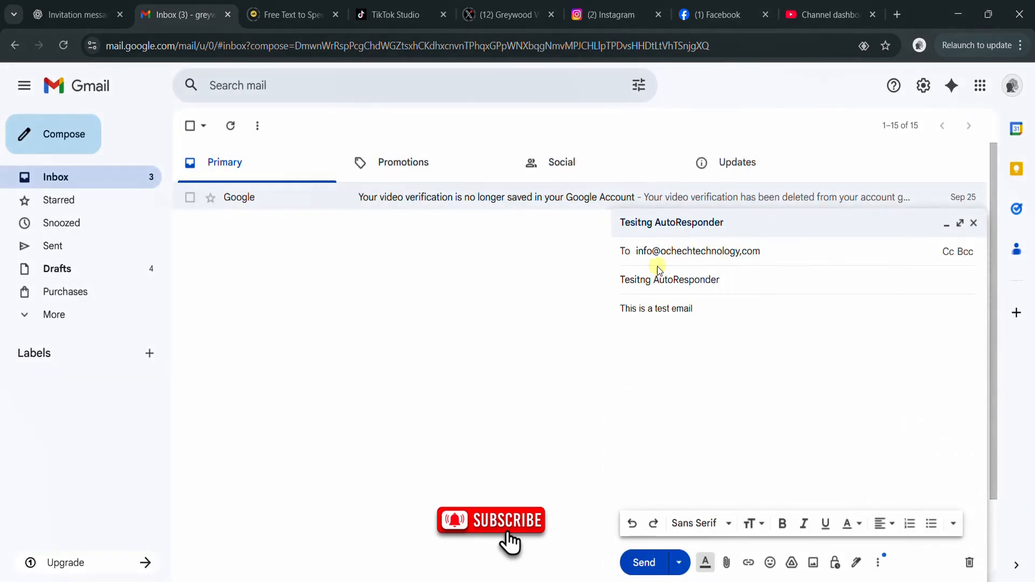
left_click(741, 251)
key("BackSpace")
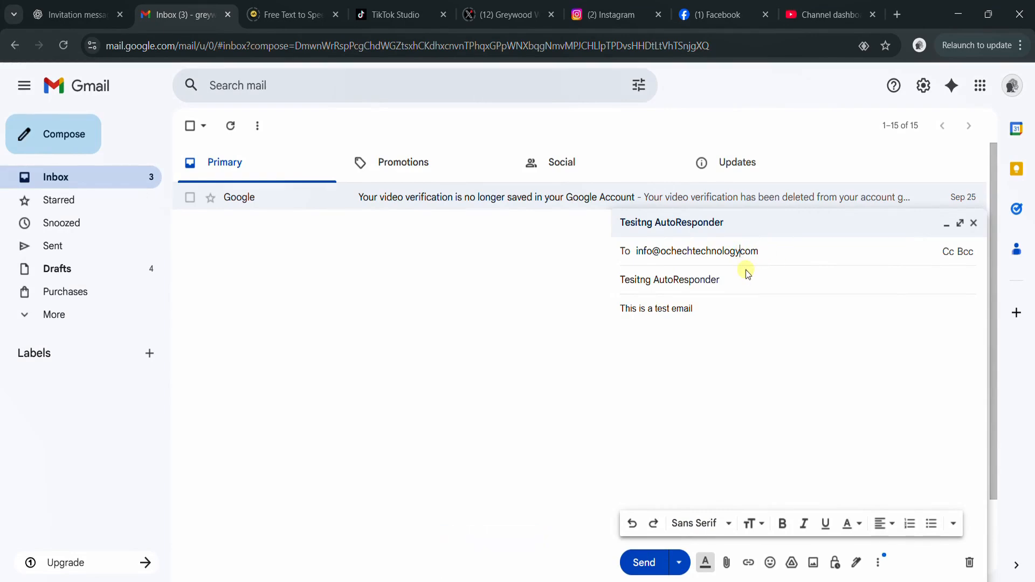
type(".")
left_click_drag(772, 246, 635, 259)
key("BackSpace")
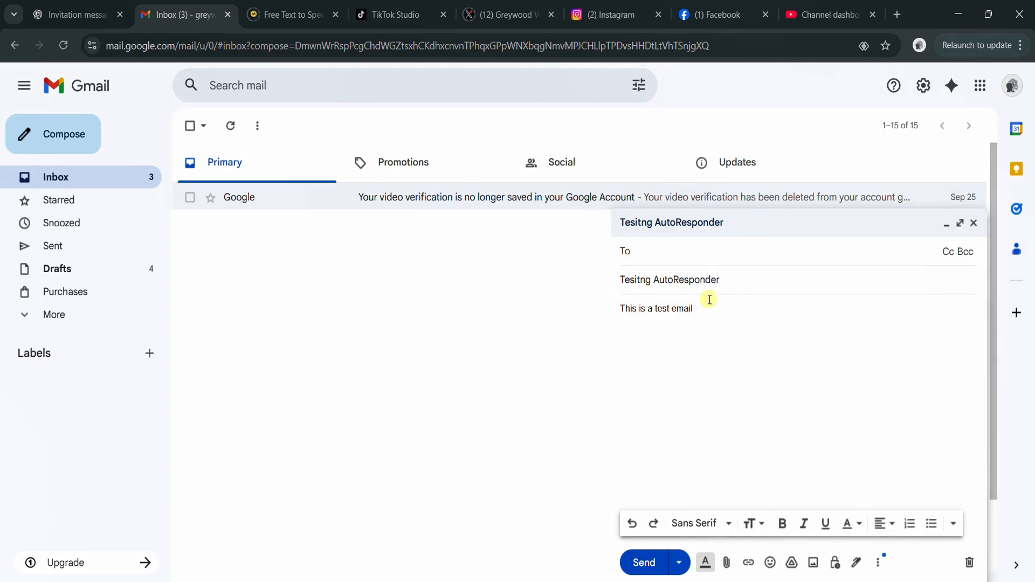
key("ctrl+v")
left_click(633, 570)
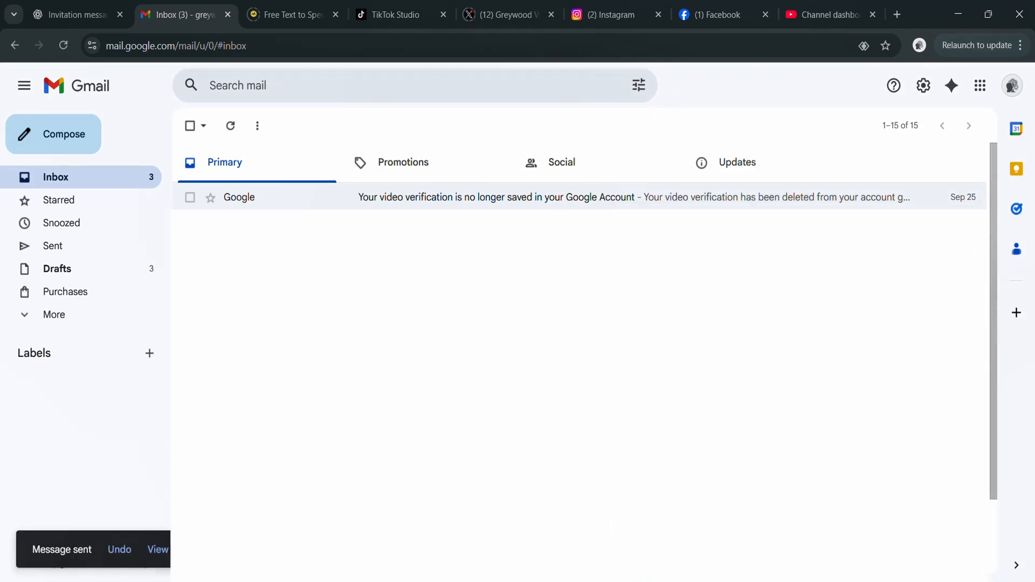
- Refresh the inbox and open the 'Thank you for contacting Ochech Technology' auto-reply
left_click(231, 127)
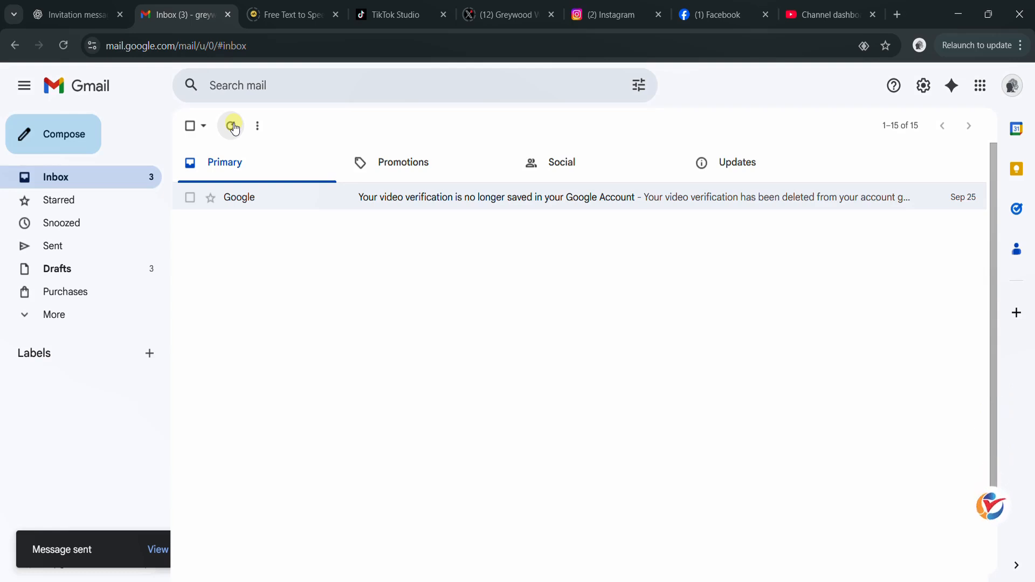
left_click(231, 126)
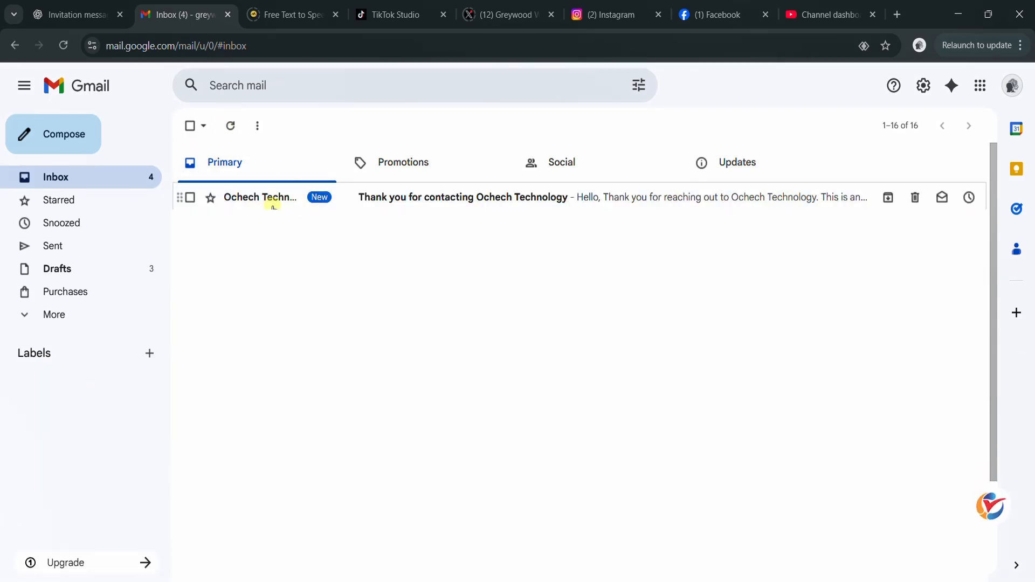
left_click(395, 204)
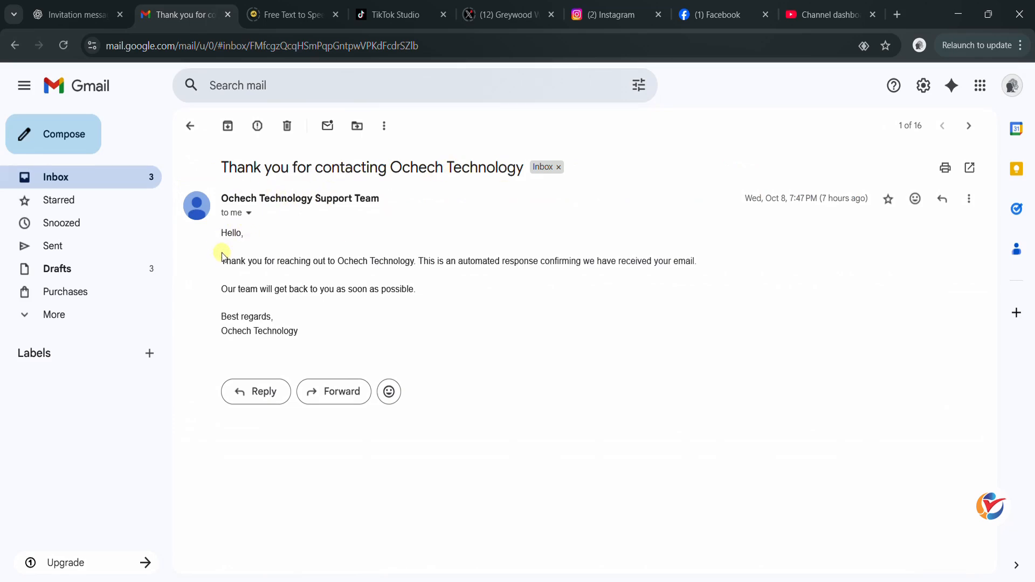
mouse_move(222, 231)
left_mouse_down()
mouse_move(312, 319)
mouse_move(223, 260)
mouse_move(222, 239)
left_mouse_up()
key("ctrl+c")
left_click(309, 337)
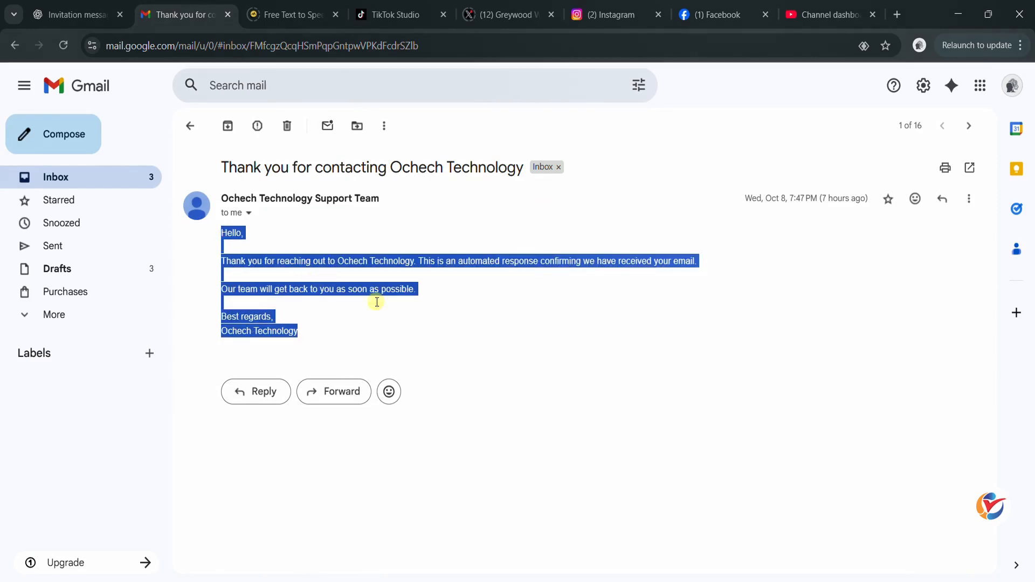
left_click(393, 308)
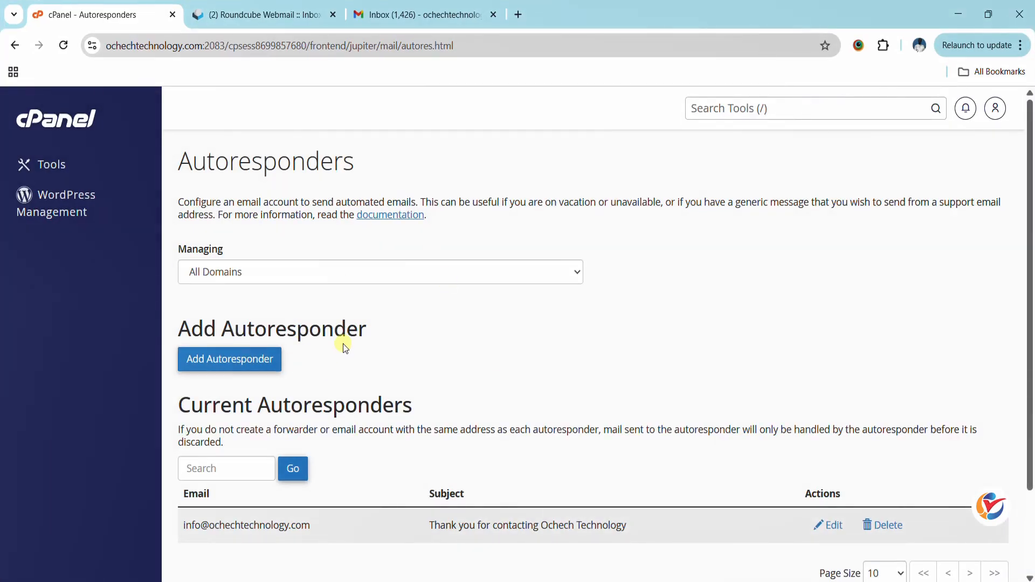
- Start a new autoresponder with a 0-hour interval
scroll(393, 330, "down", 2)
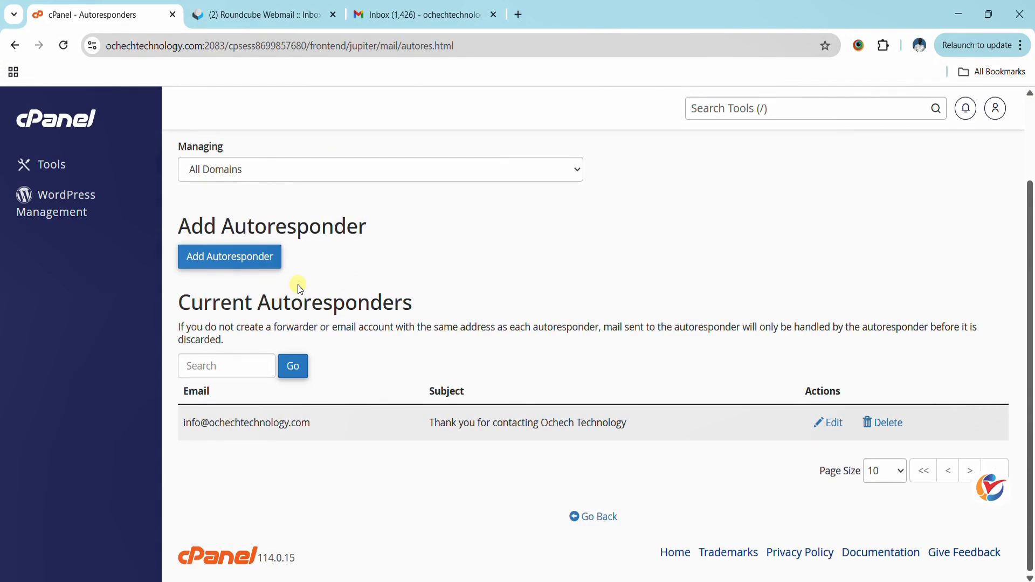
left_click(259, 261)
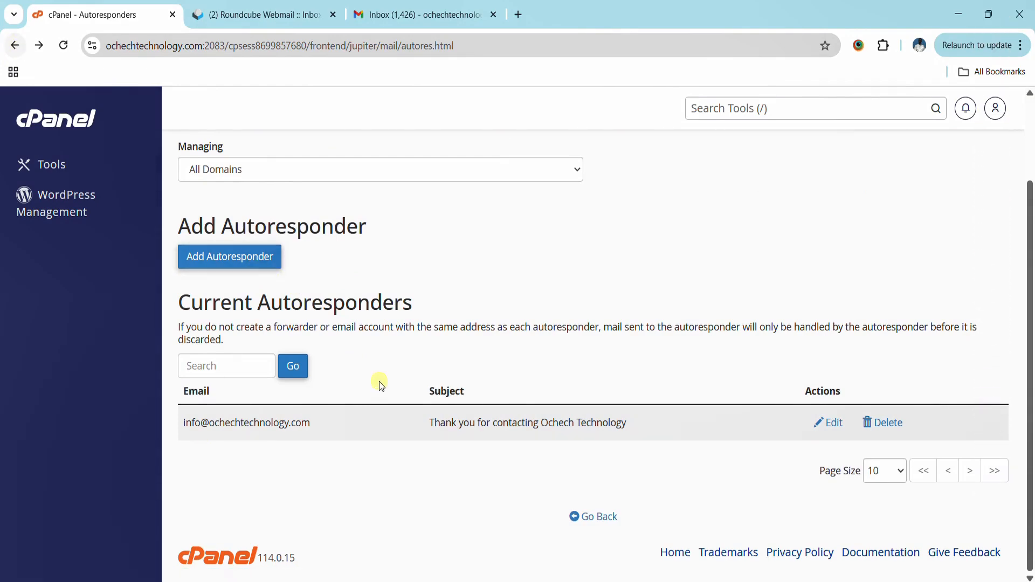
left_click(235, 267)
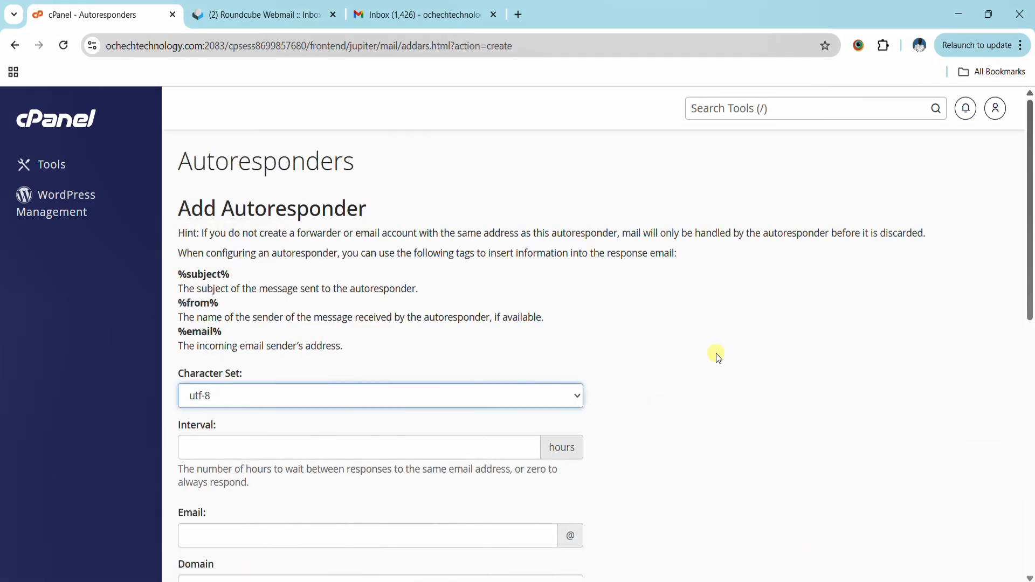
scroll(716, 354, "down", 5)
scroll(717, 353, "up", 5)
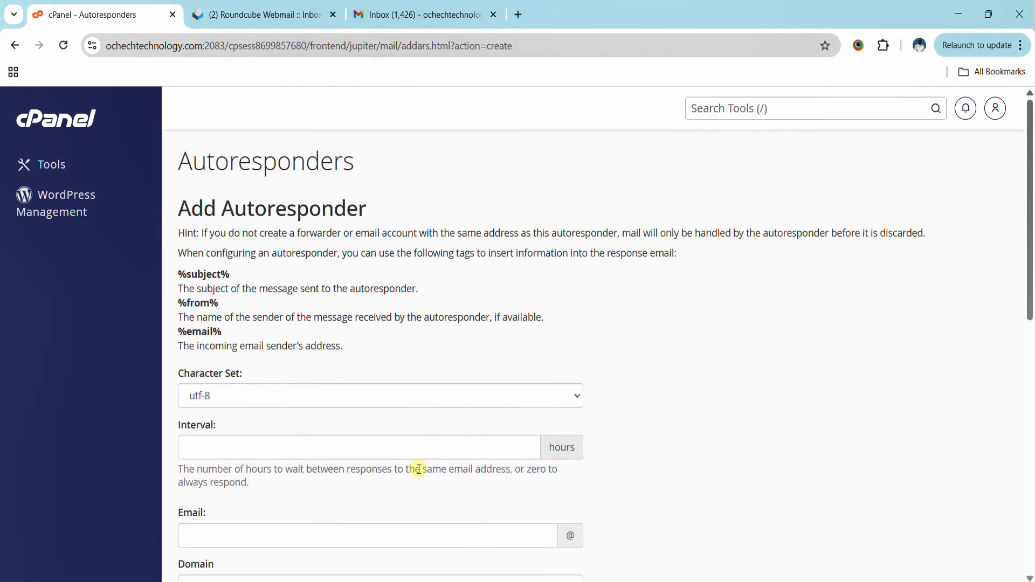
left_click(426, 450)
type("0")
left_click(656, 396)
scroll(733, 426, "down", 5)
scroll(733, 426, "down", 1)
left_click(461, 183)
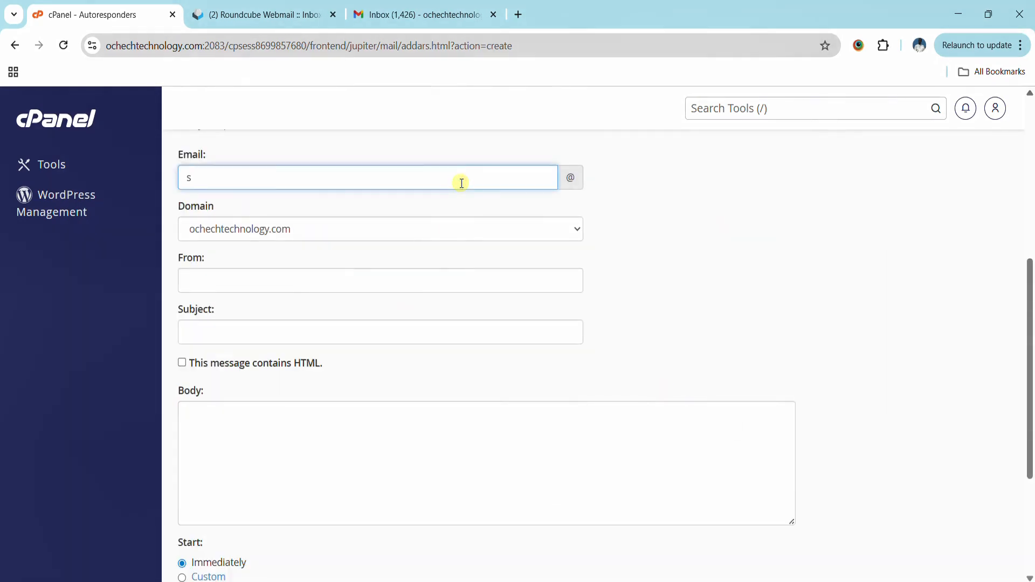
left_click(414, 281)
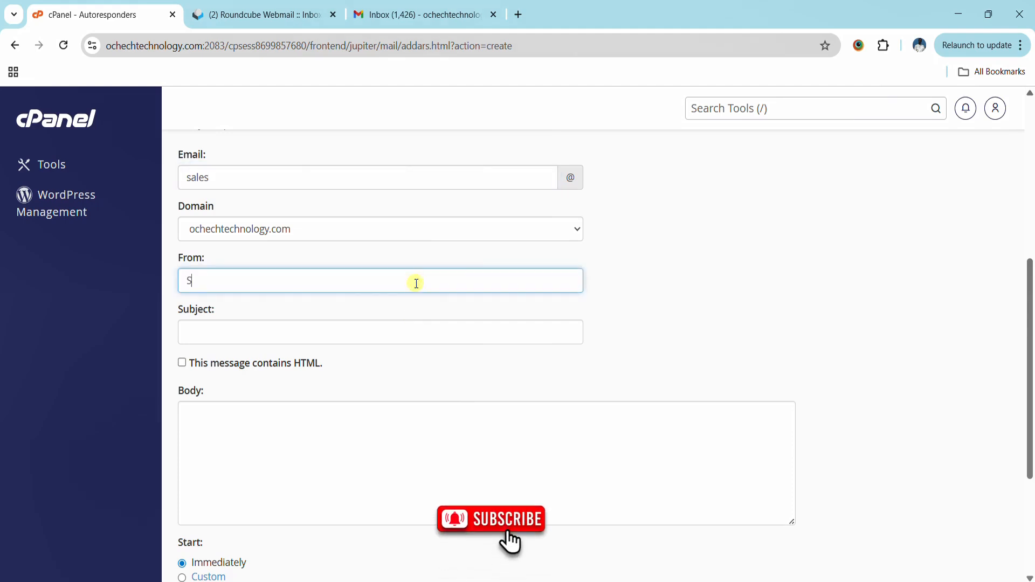
type("Sales Department - Ochech Technology")
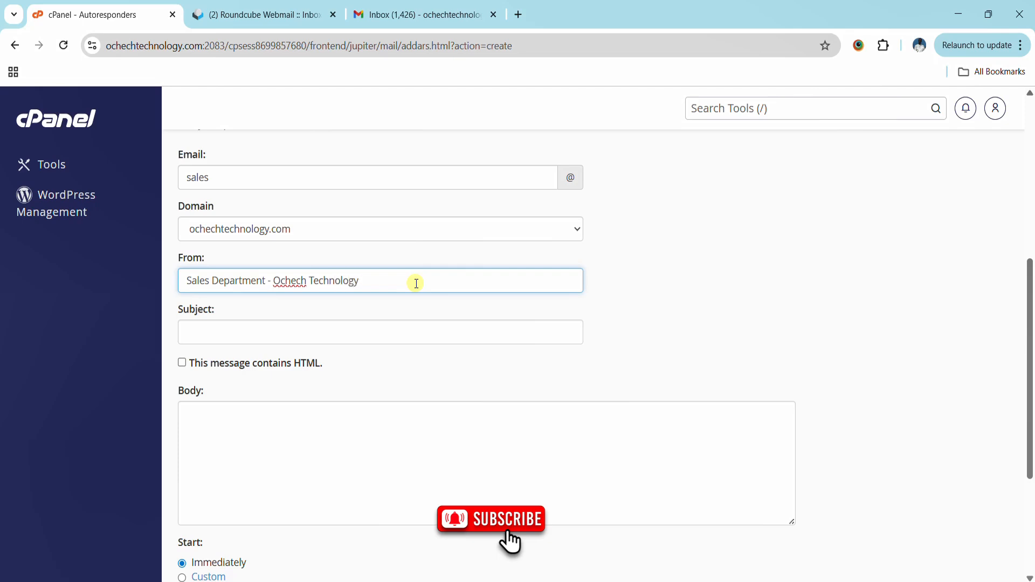
left_click(370, 335)
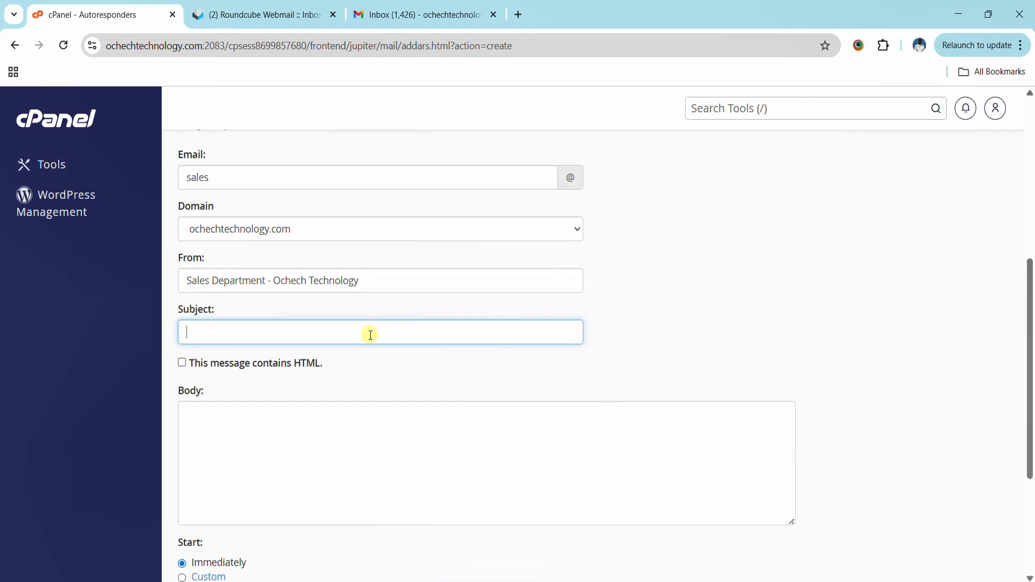
type("We are currently ")
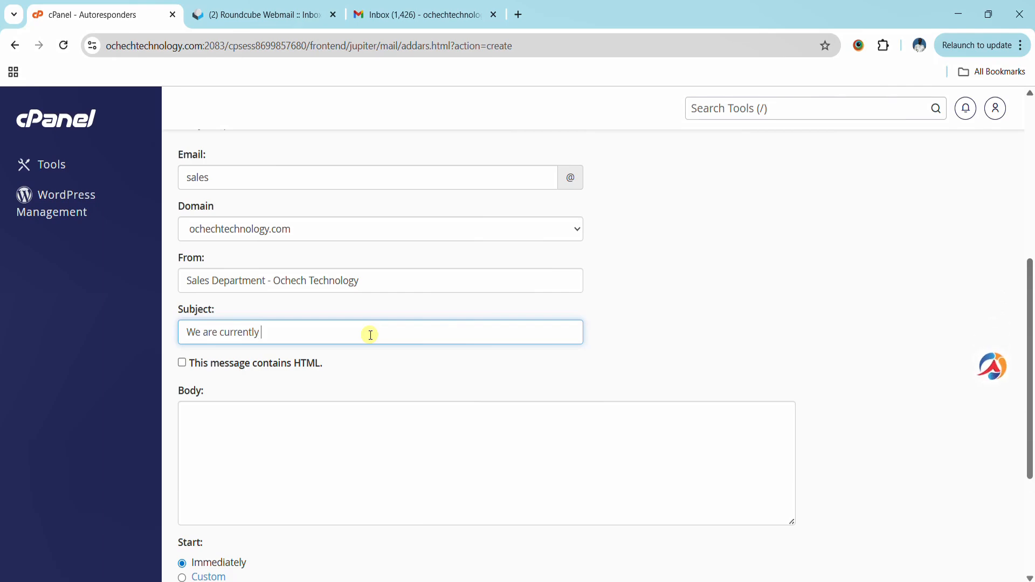
type("O")
key("BackSpace")
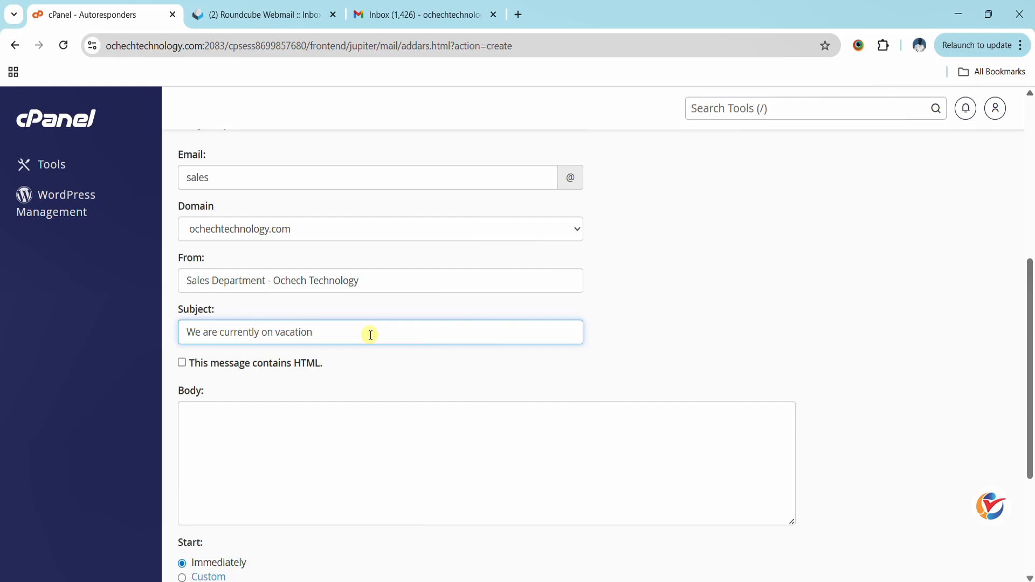
- Paste the info reply into the body and insert 'the sales department of' before Ochech
left_click(378, 458)
scroll(882, 377, "up", 3)
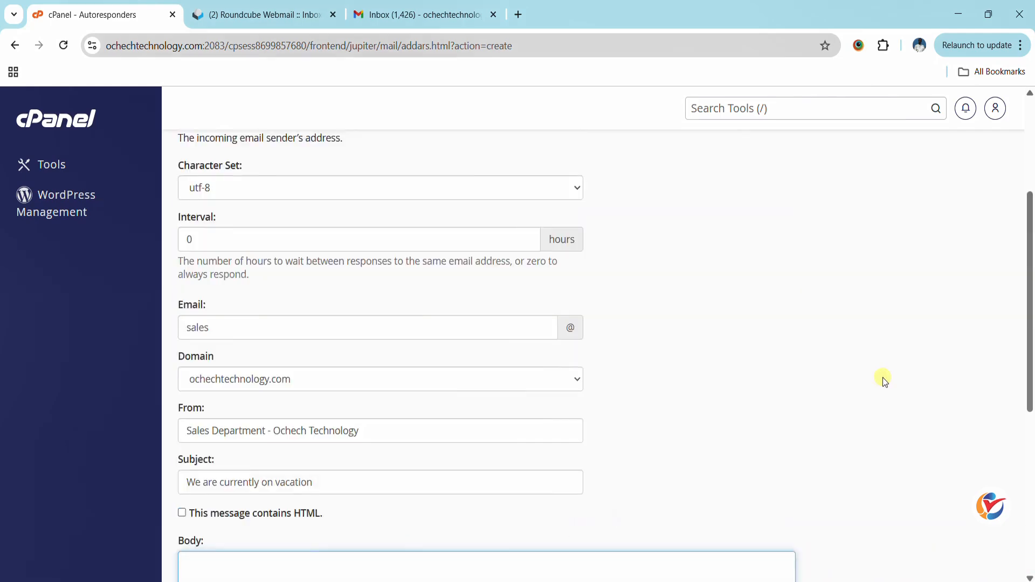
scroll(882, 378, "down", 5)
key("ctrl+v")
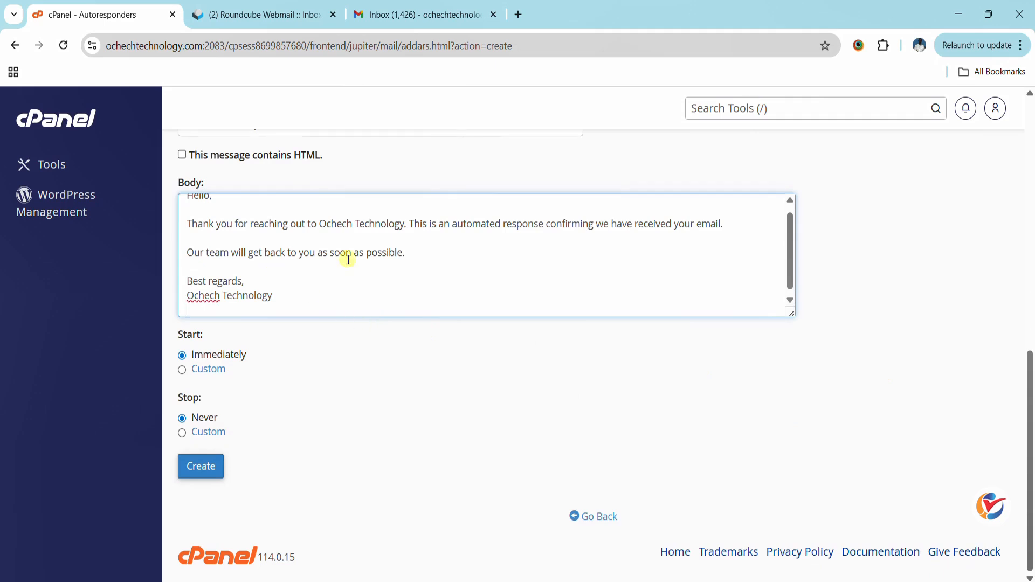
scroll(229, 251, "up", 1)
scroll(229, 250, "down", 1)
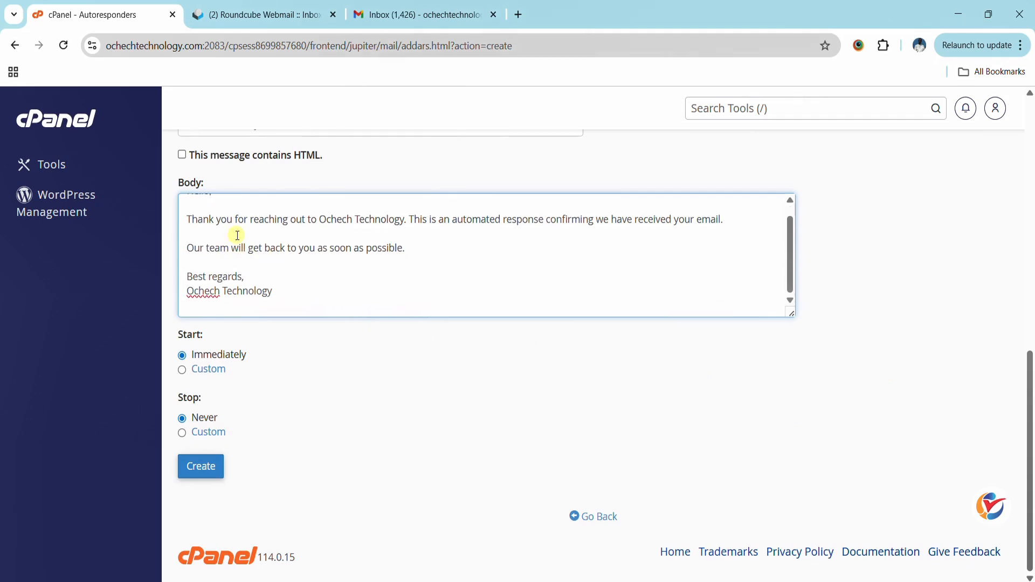
scroll(190, 217, "up", 1)
left_click(319, 233)
key("BackSpace")
left_click_drag(322, 233, 394, 233)
left_click(324, 234)
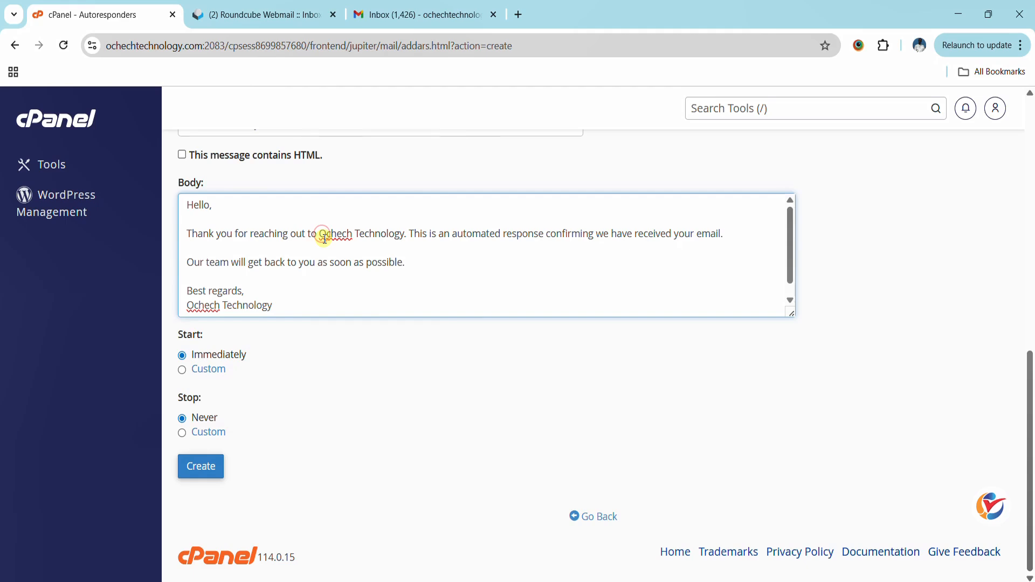
type("the sale")
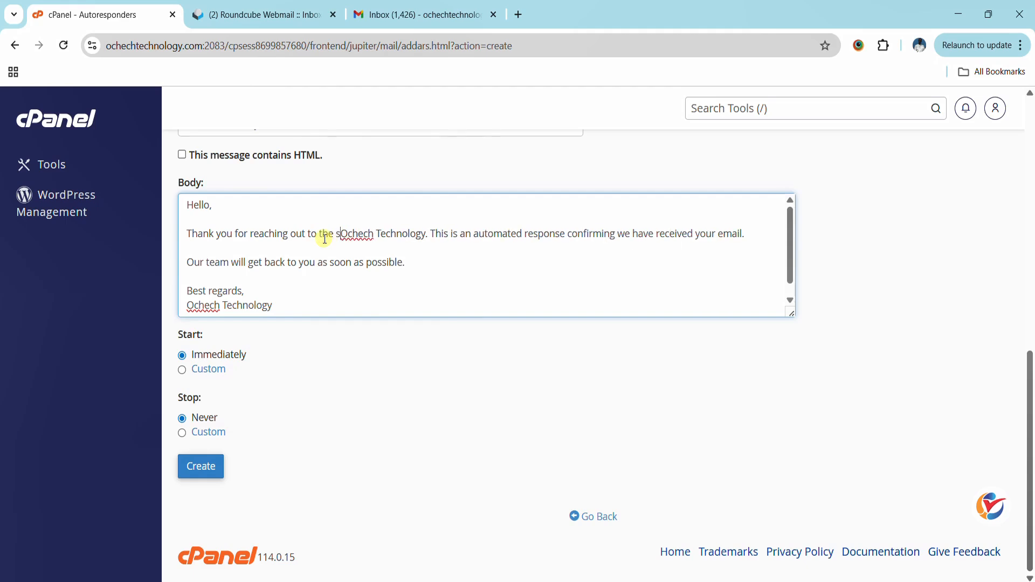
type("s depart")
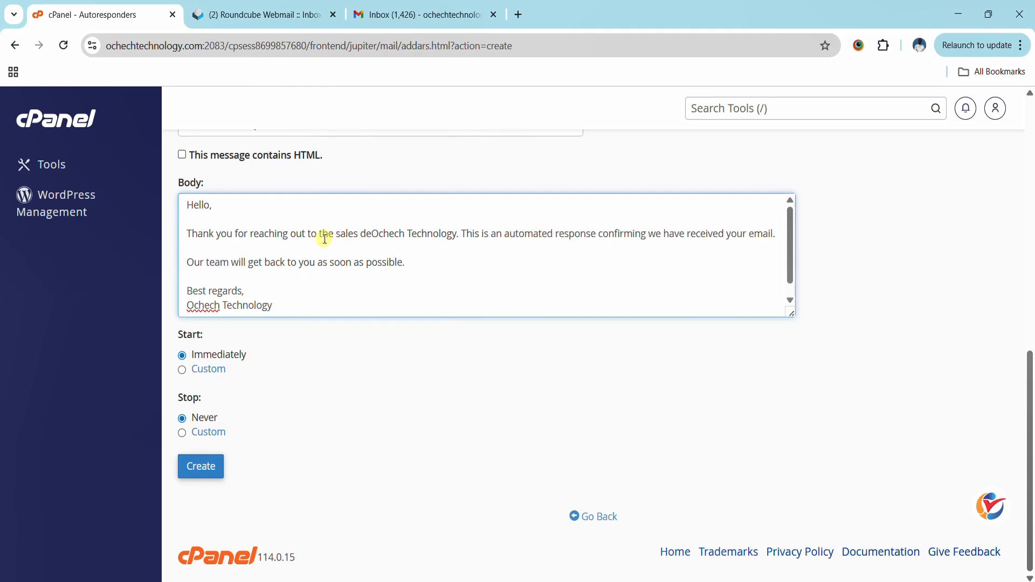
type("ment")
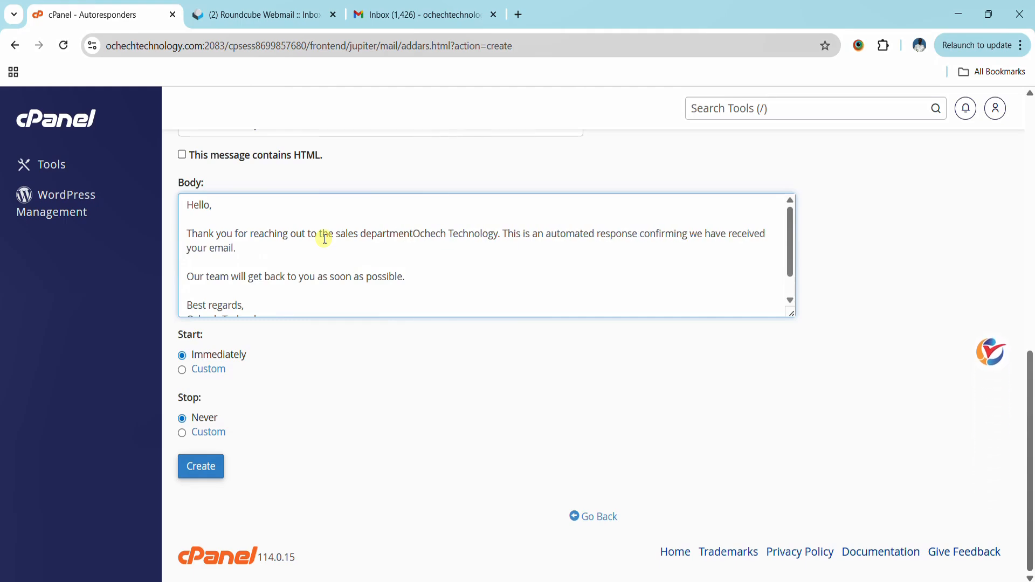
type(" of")
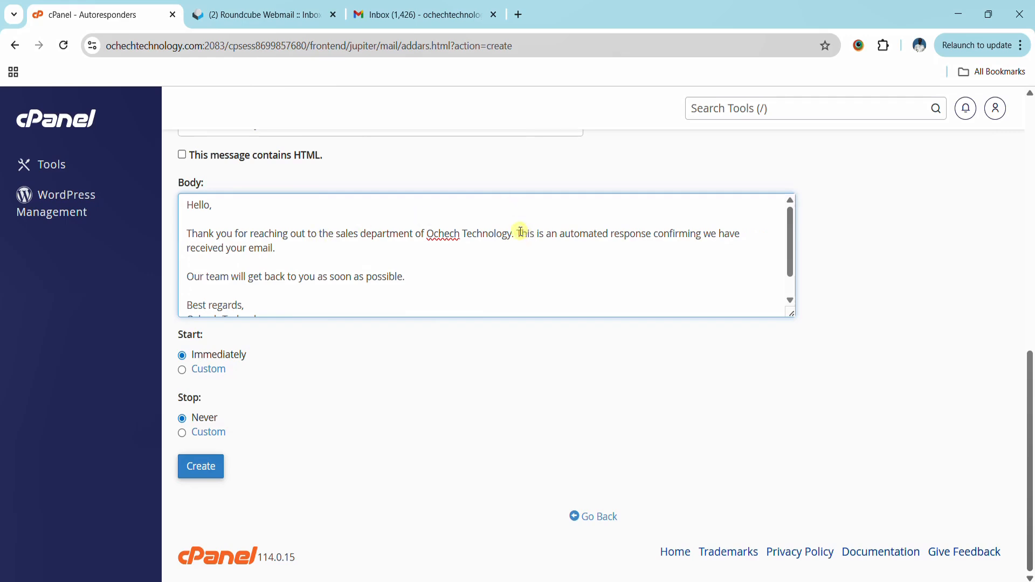
left_click_drag(516, 233, 591, 246)
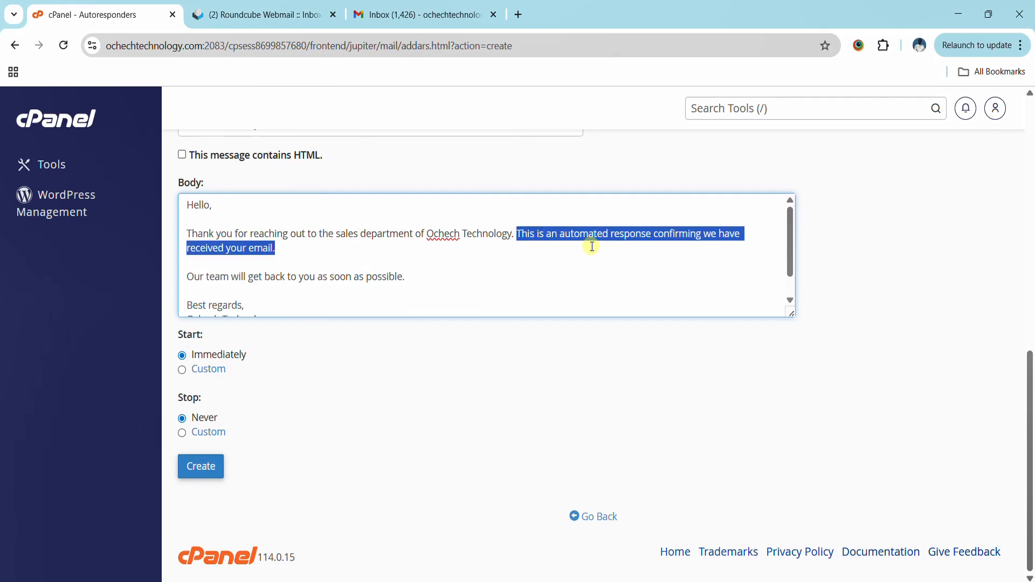
type("We are cur")
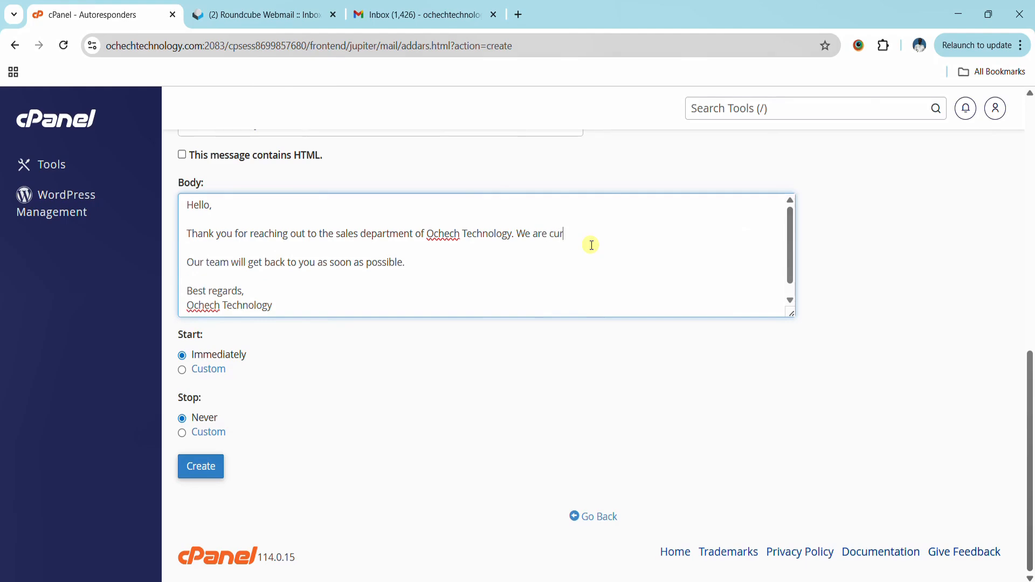
type("rently noon vacation")
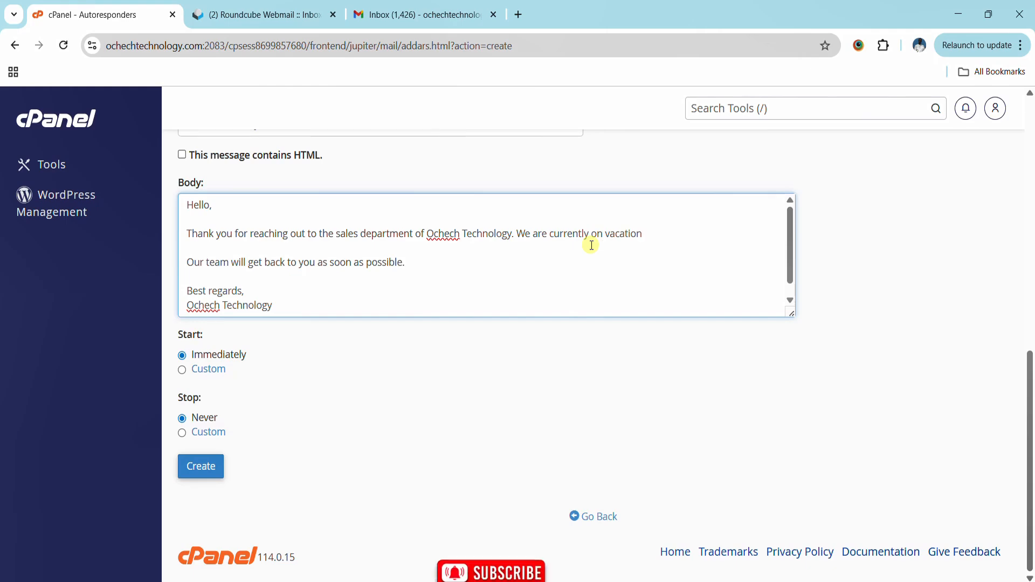
type(".")
key("Return")
key("Return")
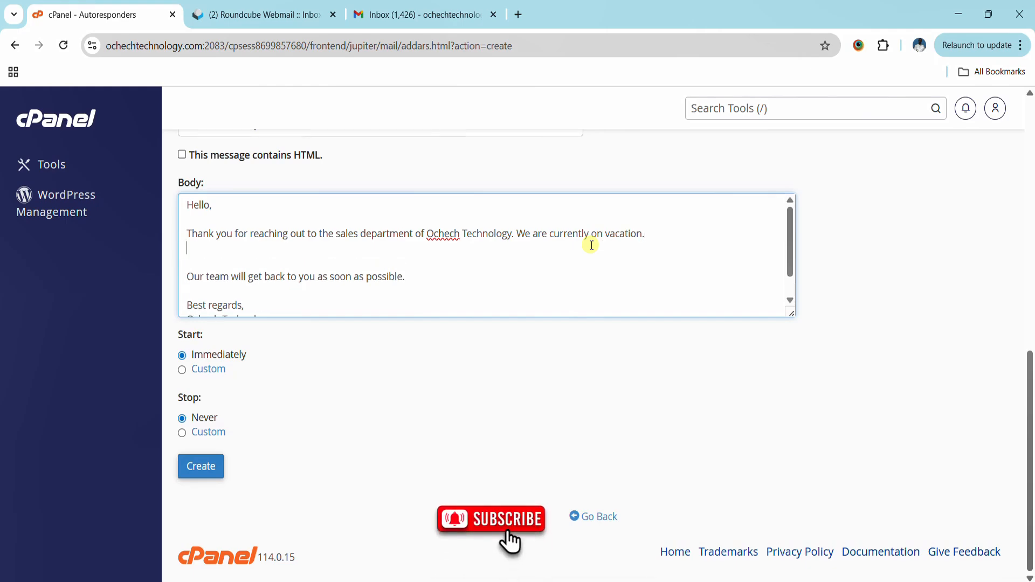
type("Kindly")
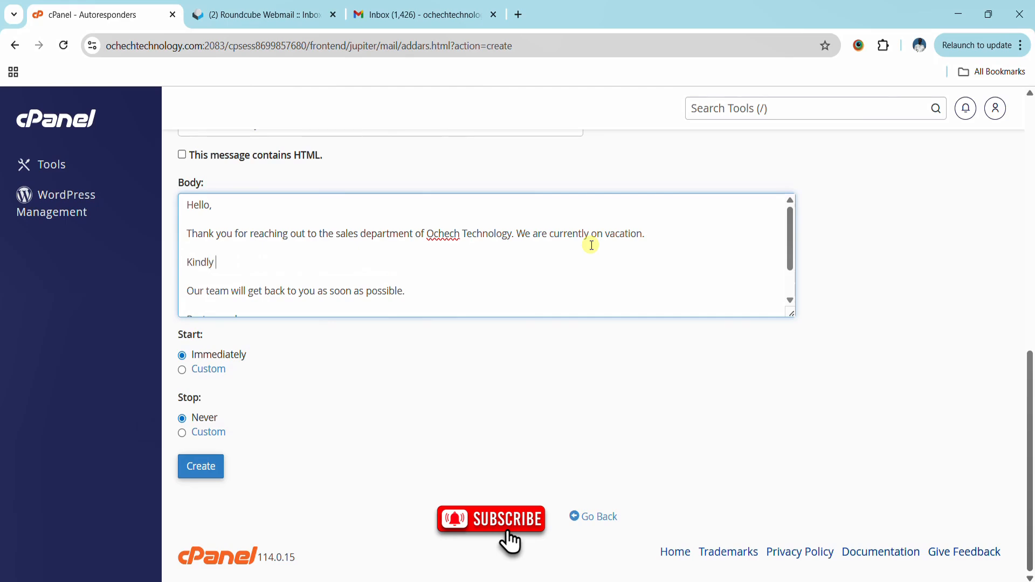
type(" reach")
type("hrough")
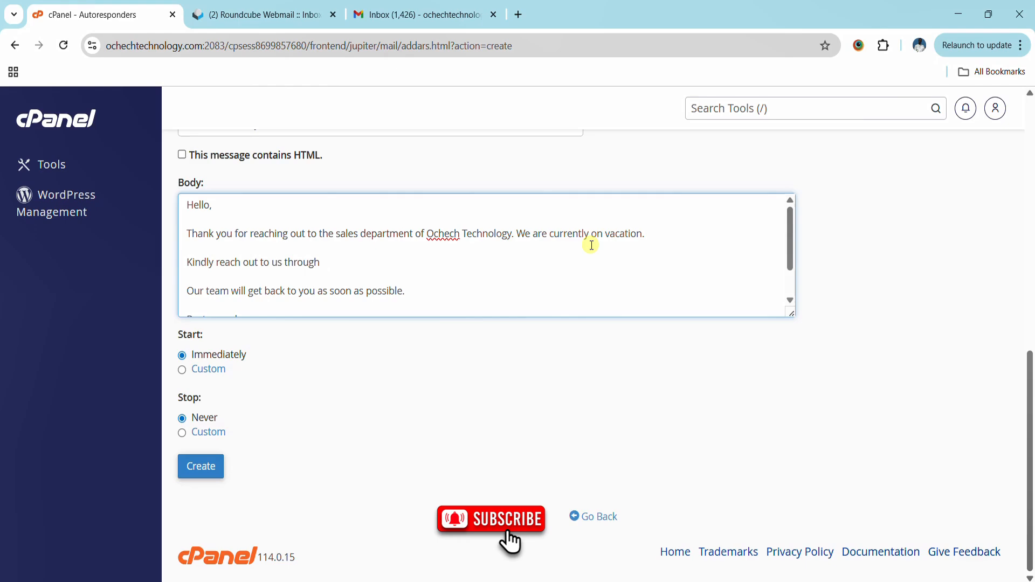
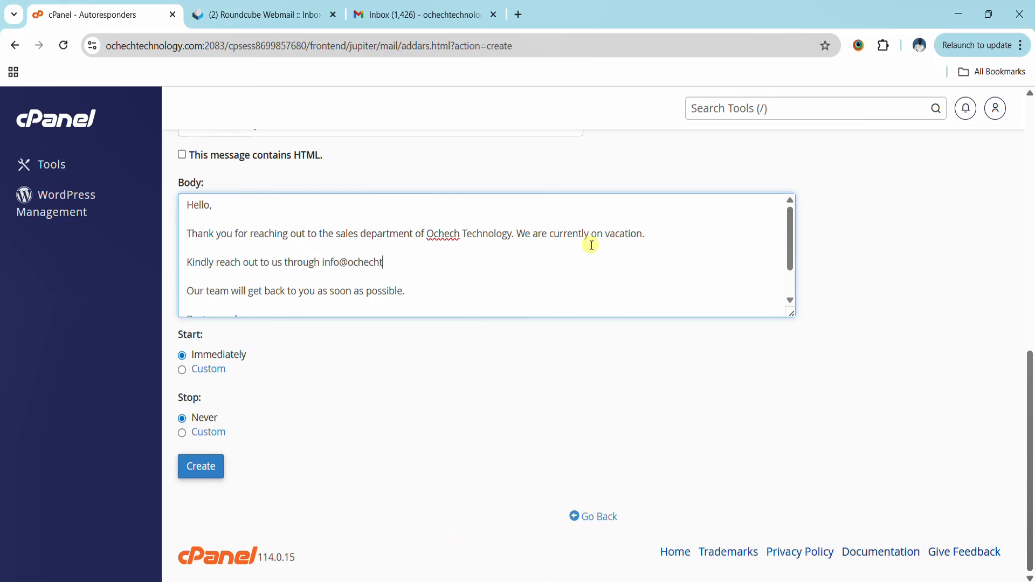
- Delete the 'Our team will get back to you' line and its empty line
scroll(258, 283, "down", 1)
left_click_drag(187, 249, 425, 247)
key("BackSpace")
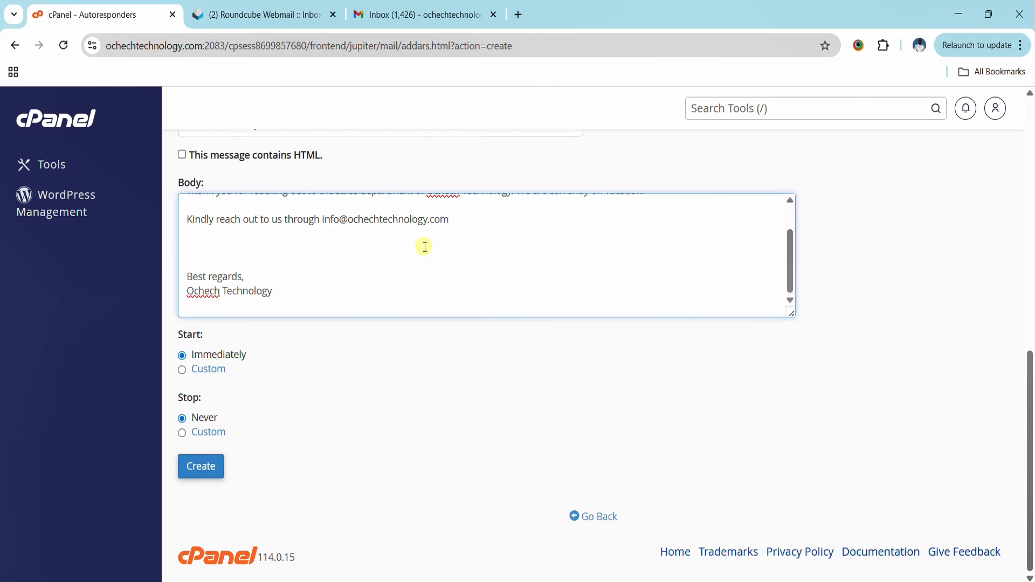
key("BackSpace")
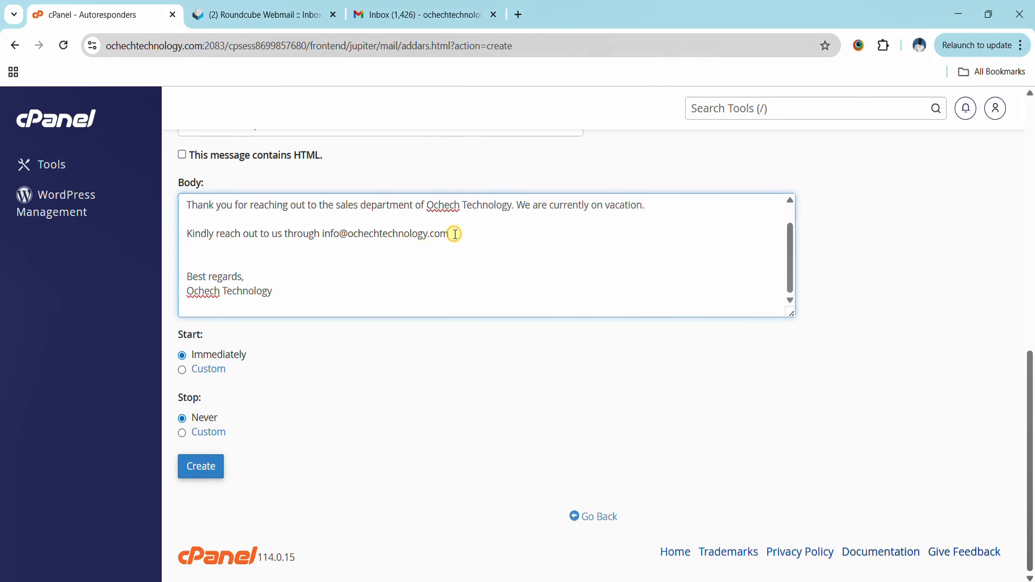
scroll(477, 263, "up", 6)
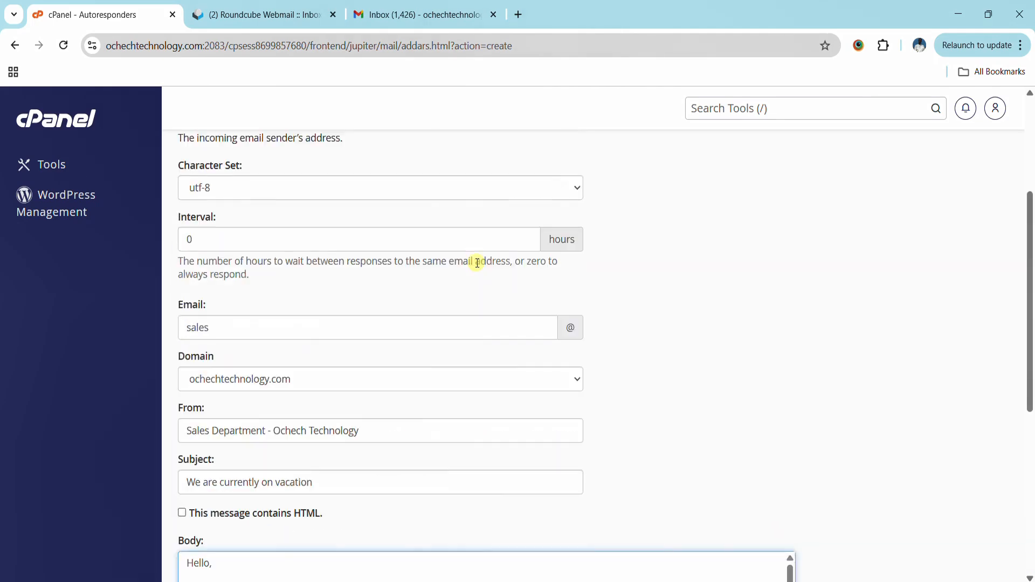
scroll(477, 263, "down", 6)
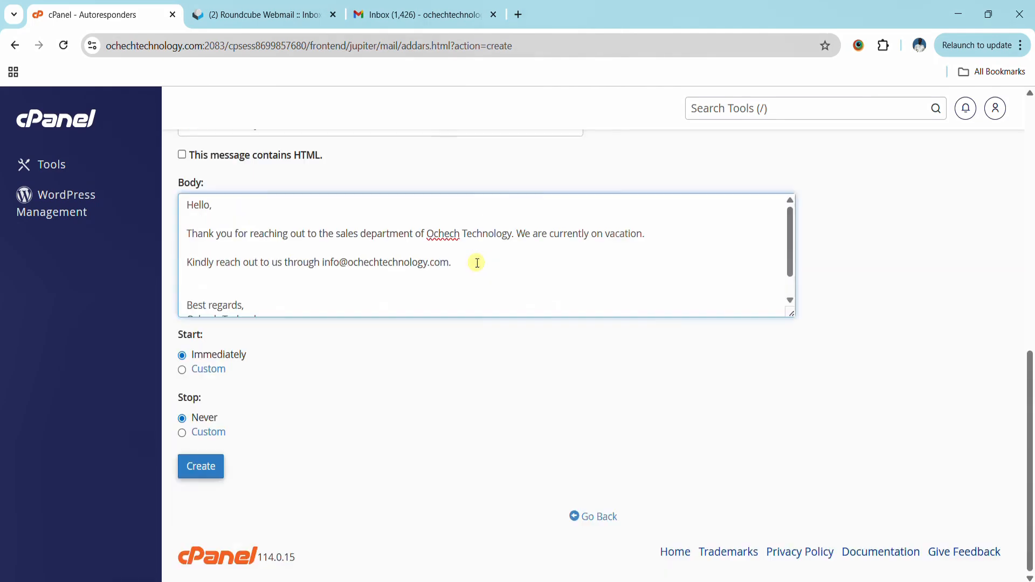
left_click(182, 370)
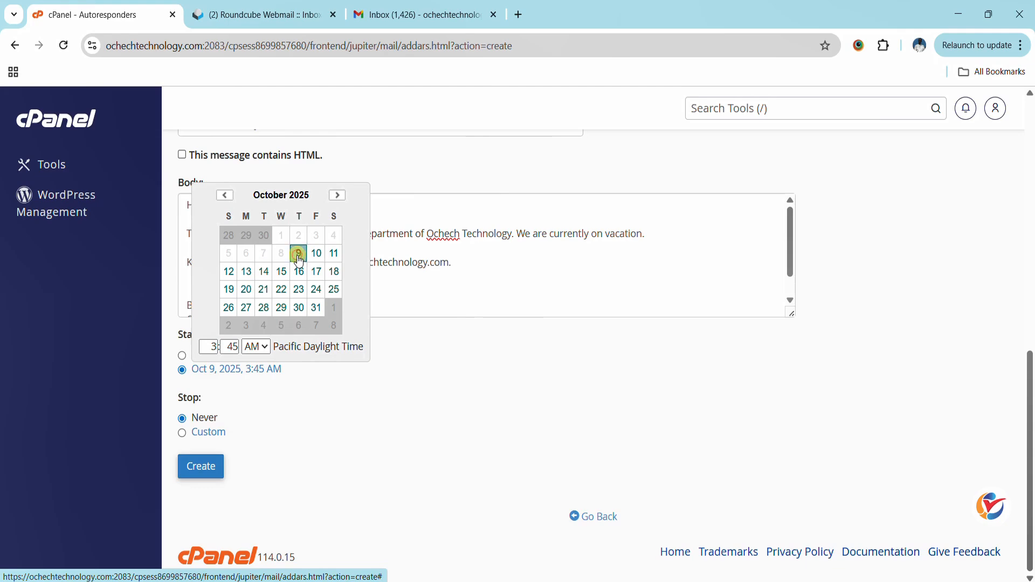
left_click(232, 346)
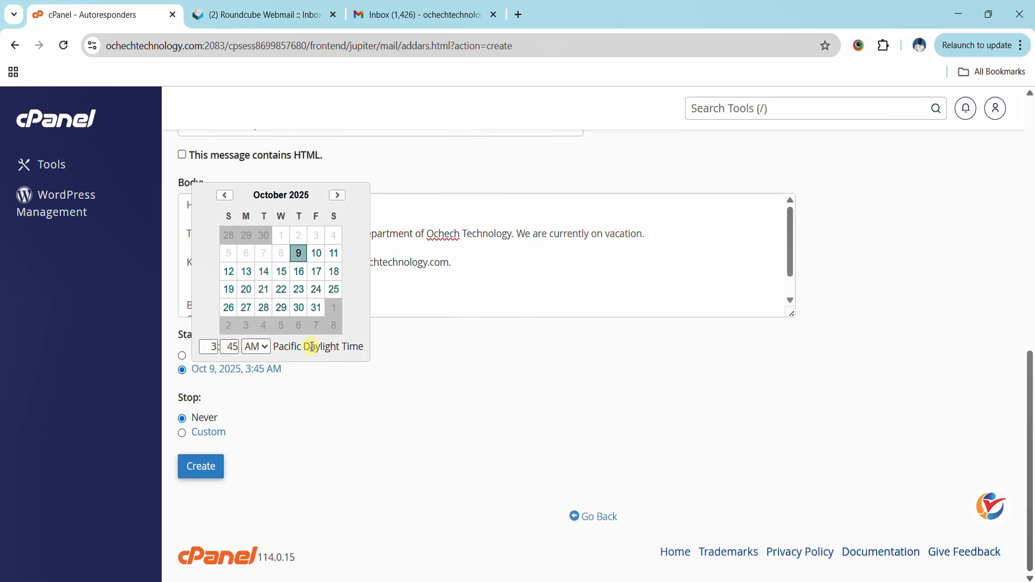
left_click(260, 402)
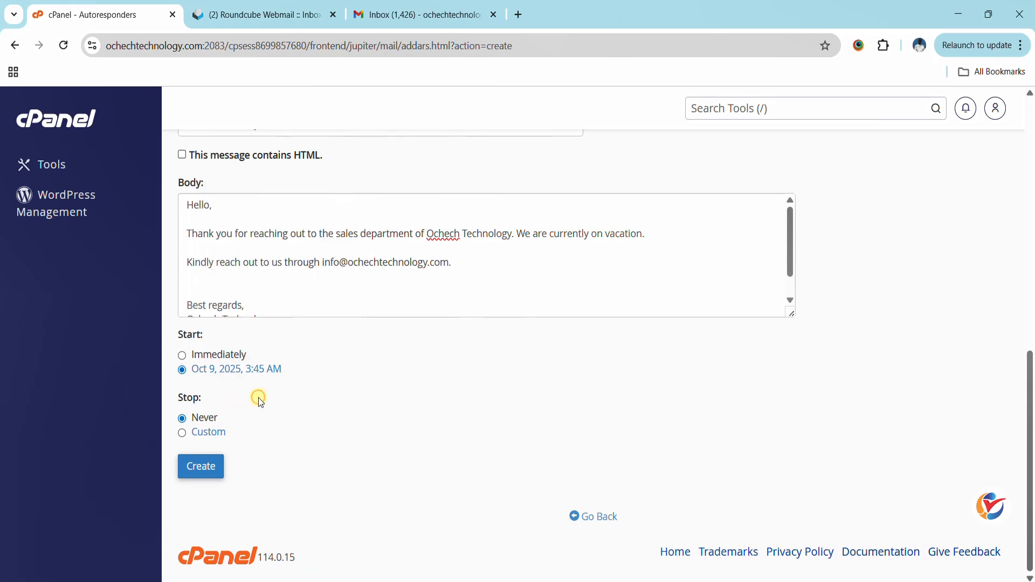
- Set a custom stop time of Oct 17, 2025, 6:00 AM and create the autoresponder
left_click(200, 440)
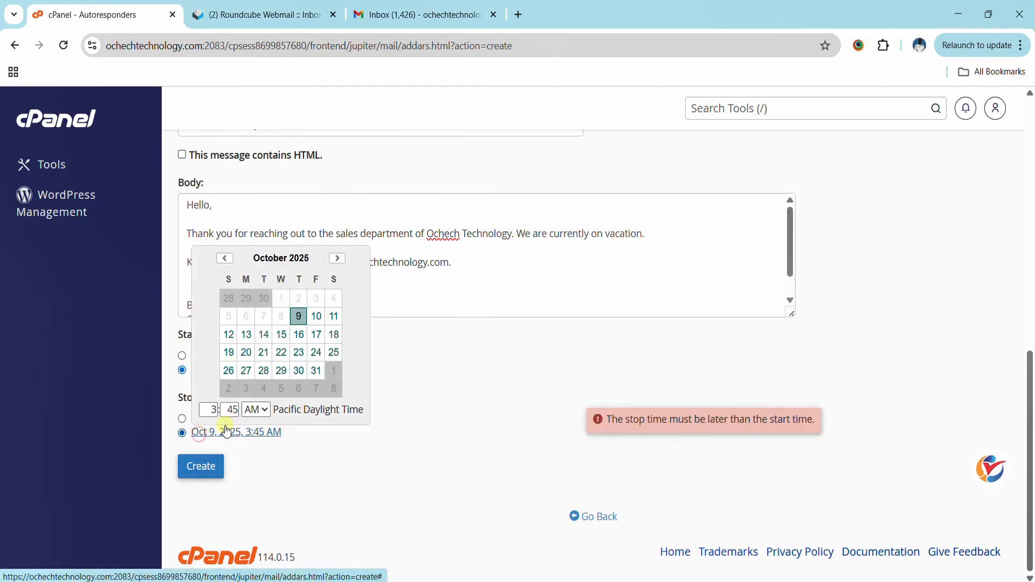
left_click(318, 338)
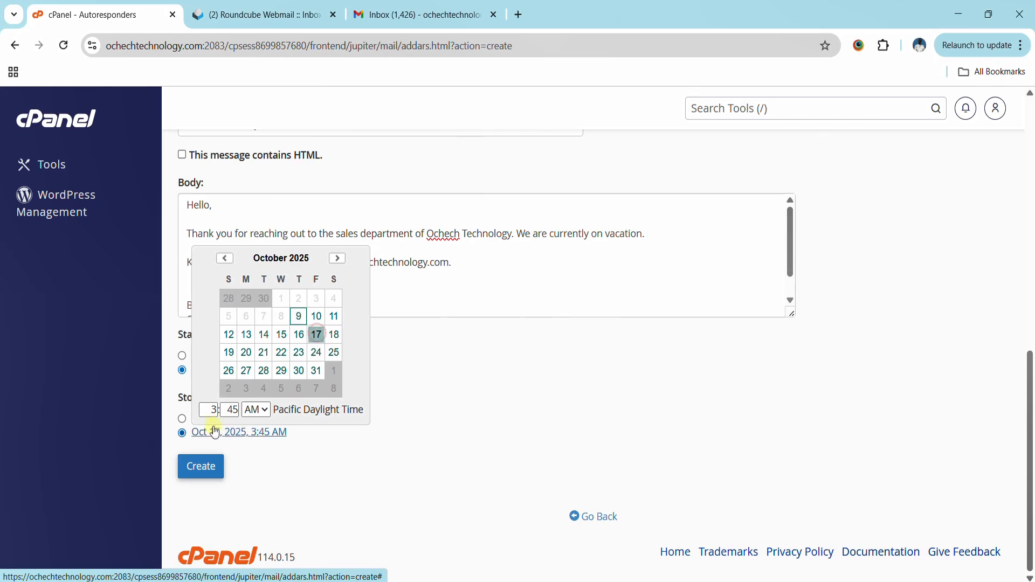
double_click(211, 409)
type("6")
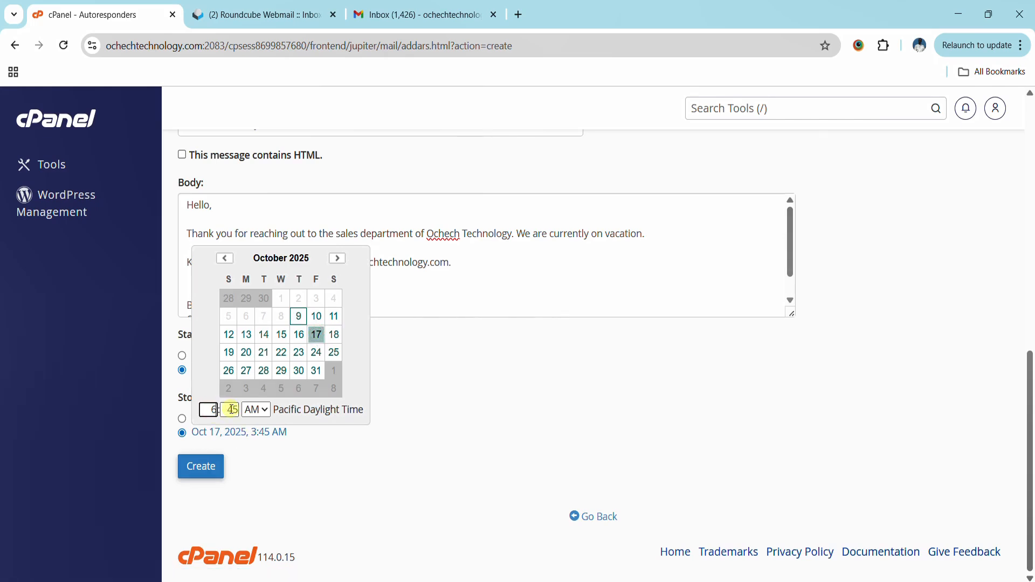
left_click(230, 410)
double_click(229, 409)
type("00")
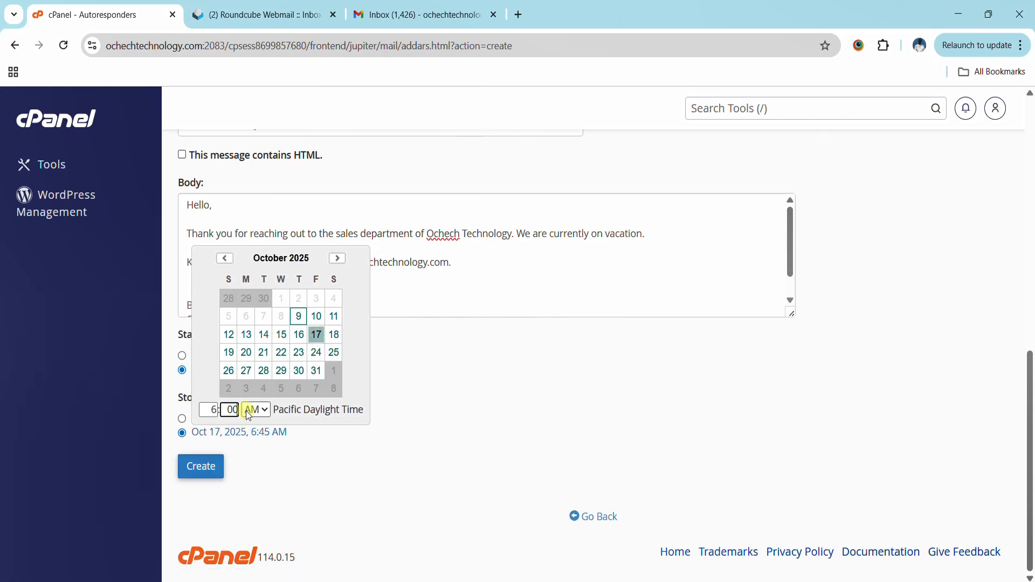
left_click(349, 472)
left_click(200, 468)
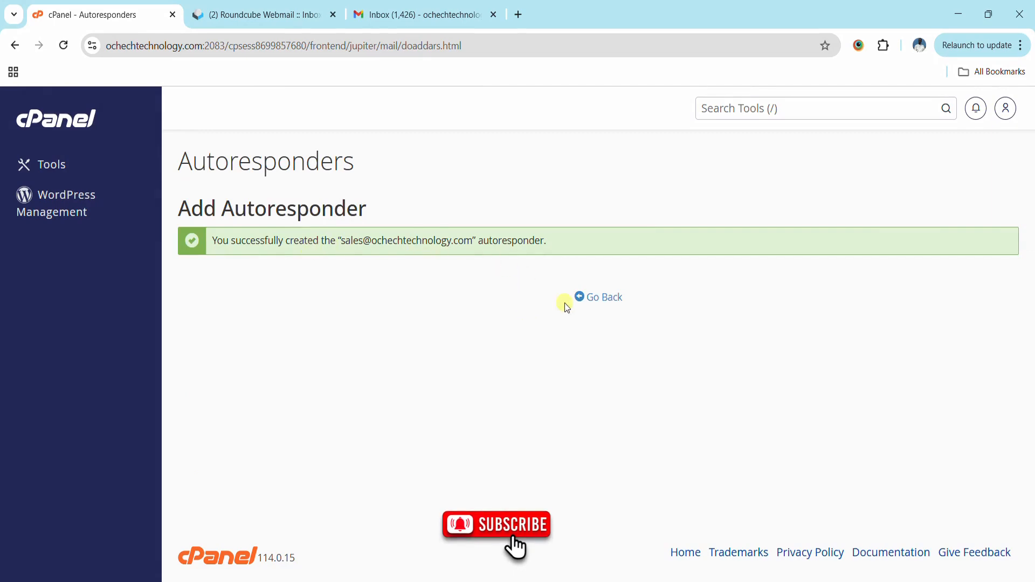
left_click(601, 297)
scroll(603, 302, "down", 3)
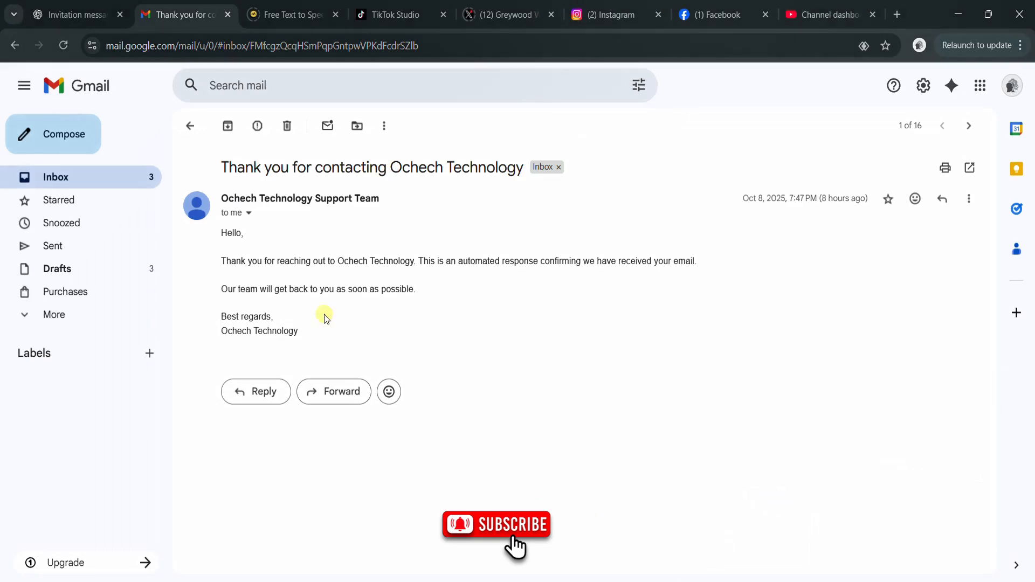
left_click(76, 135)
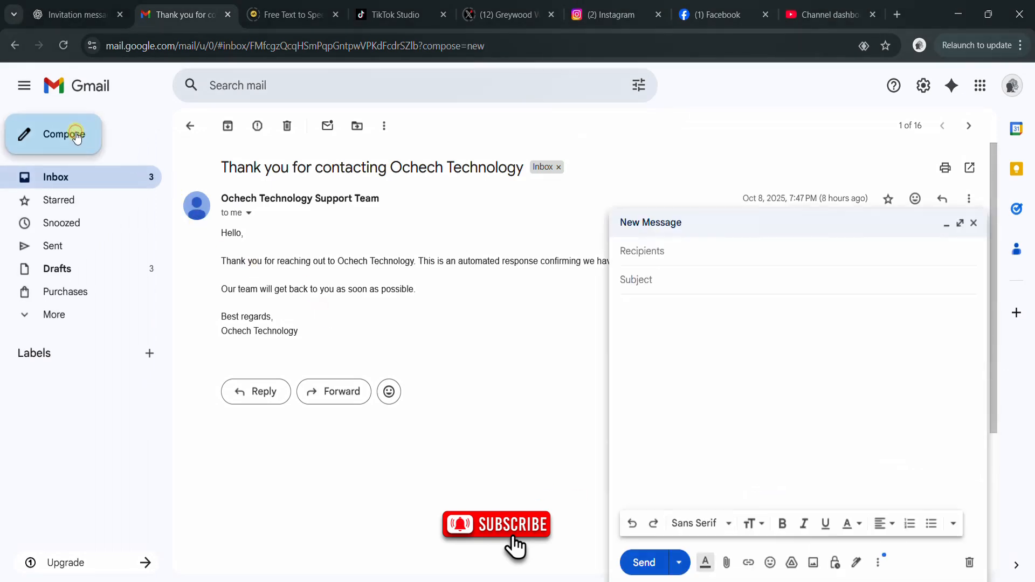
left_click(664, 258)
left_click(707, 283)
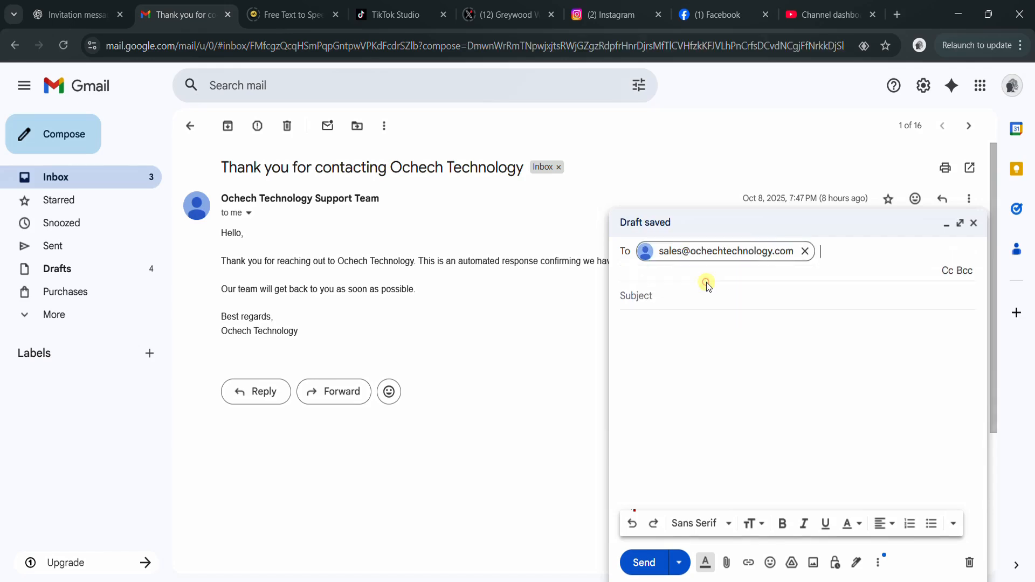
- Send it with subject 'Test Mail' and body 'Testing Vacation Auto responder', then view the inbox
left_click(668, 296)
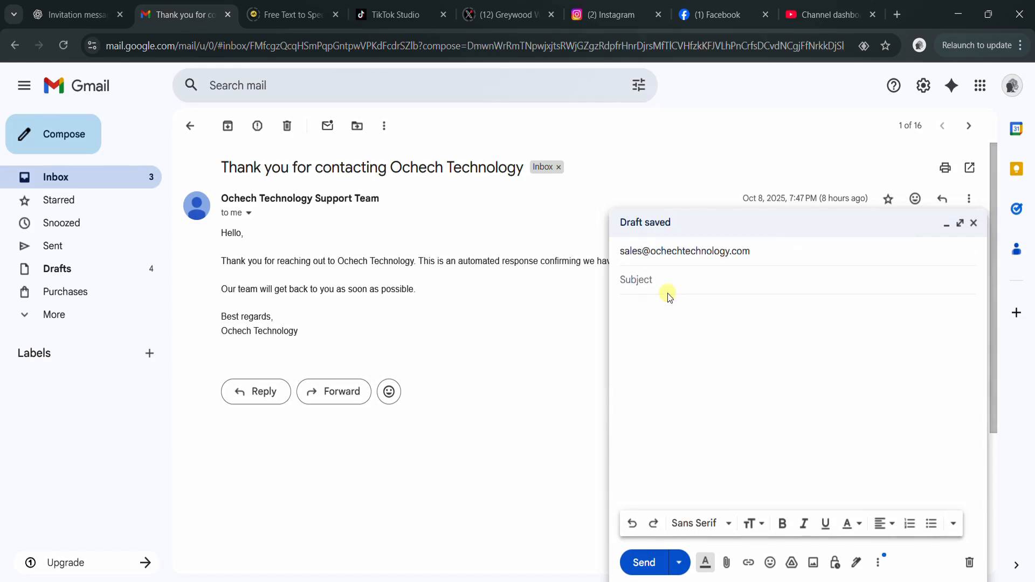
type("Test Mail")
key("Tab")
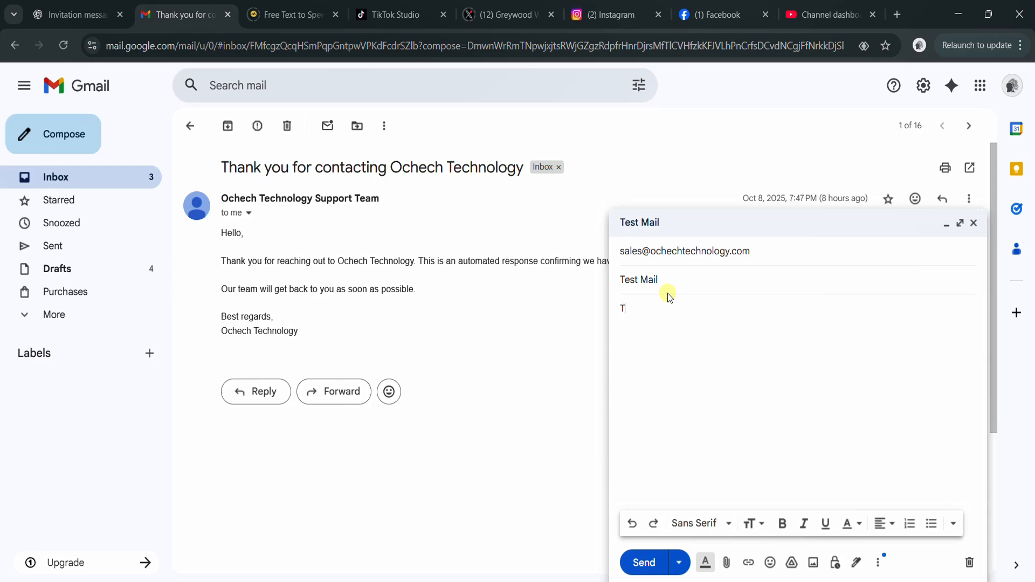
type("Testing Vacation Auto responder")
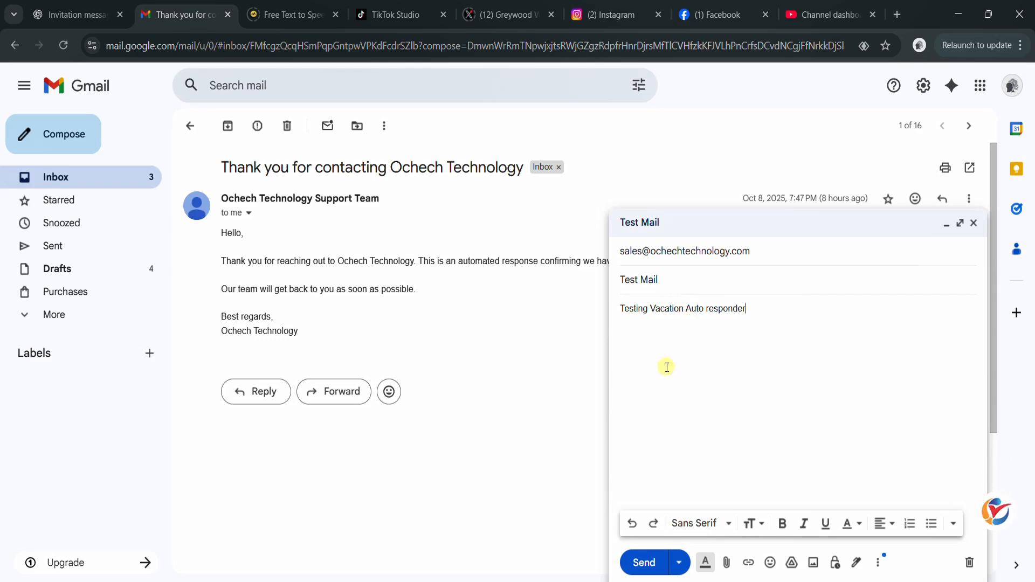
left_click(647, 564)
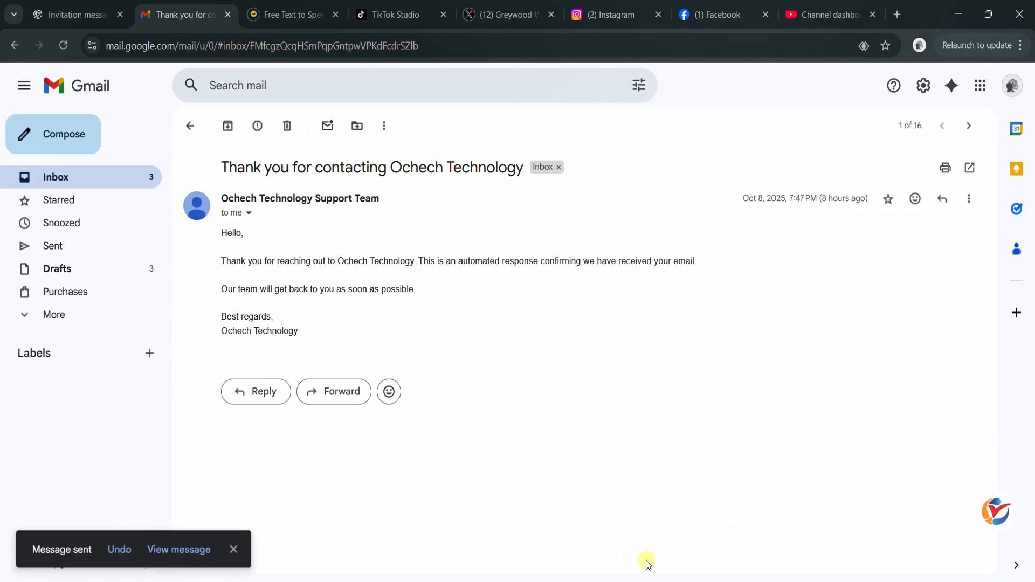
left_click(67, 184)
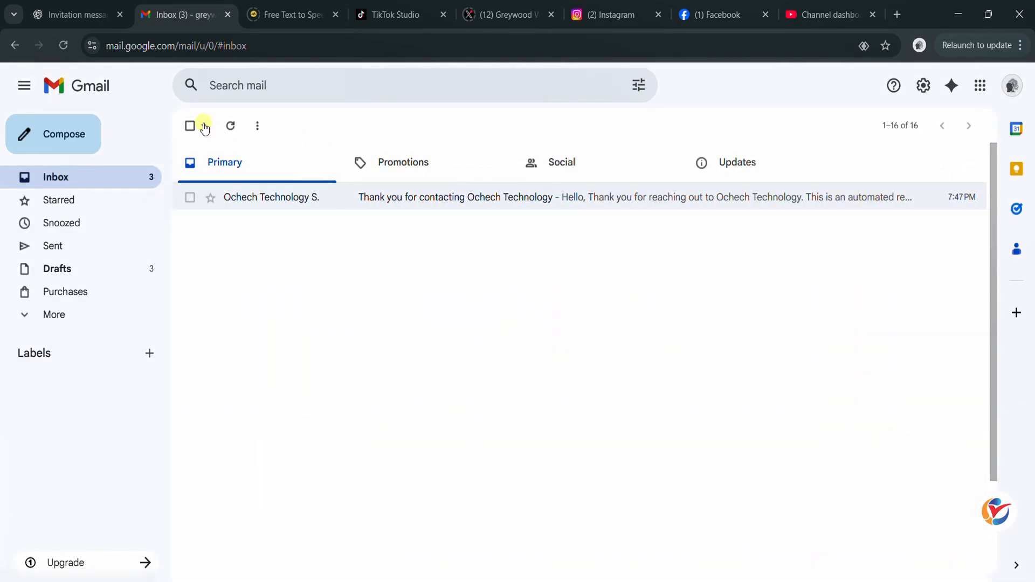
- Refresh the inbox until the Sales Department vacation reply arrives, then open it
left_click(228, 127)
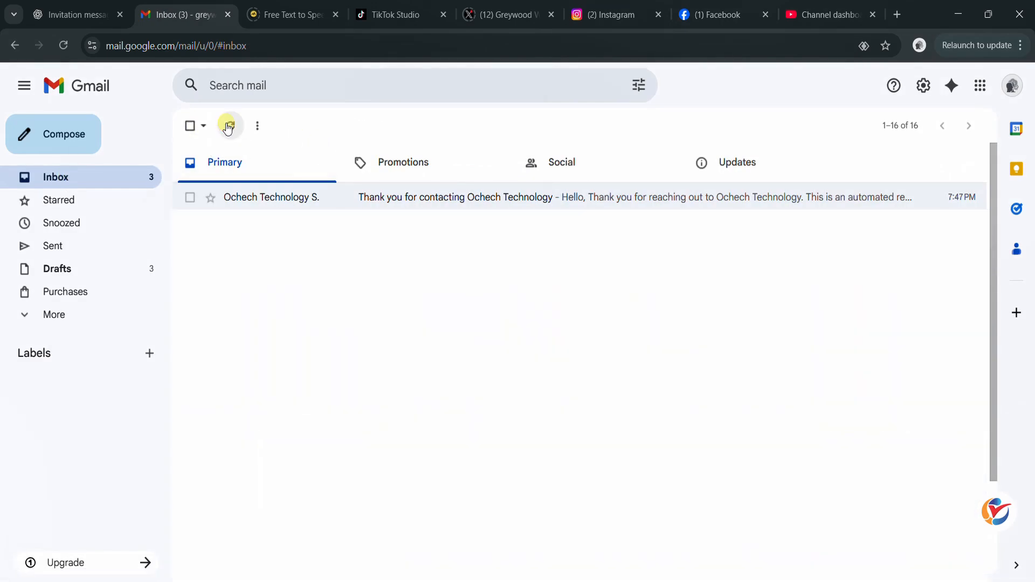
left_click(230, 127)
left_click(235, 128)
left_click(234, 129)
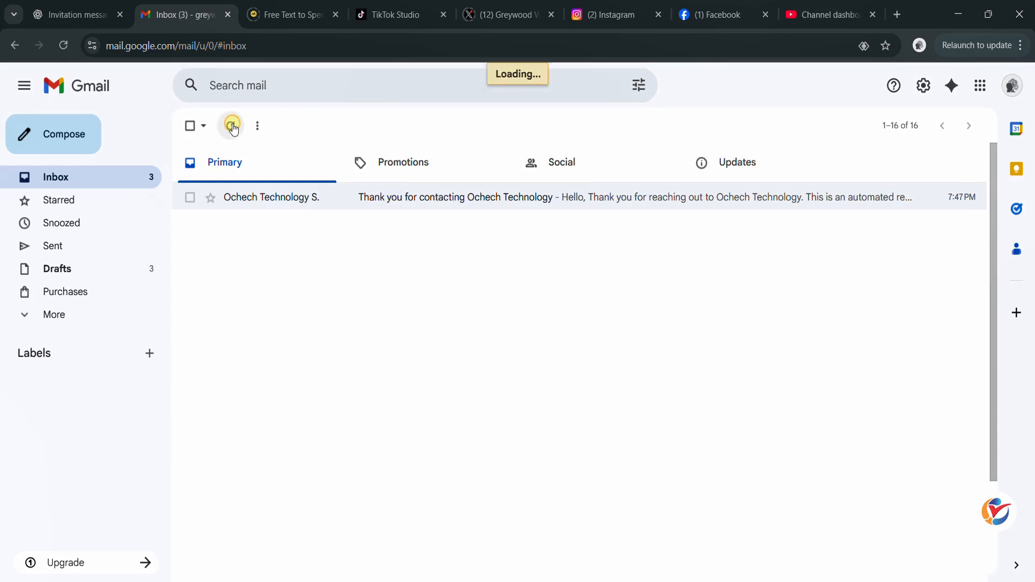
left_click(233, 128)
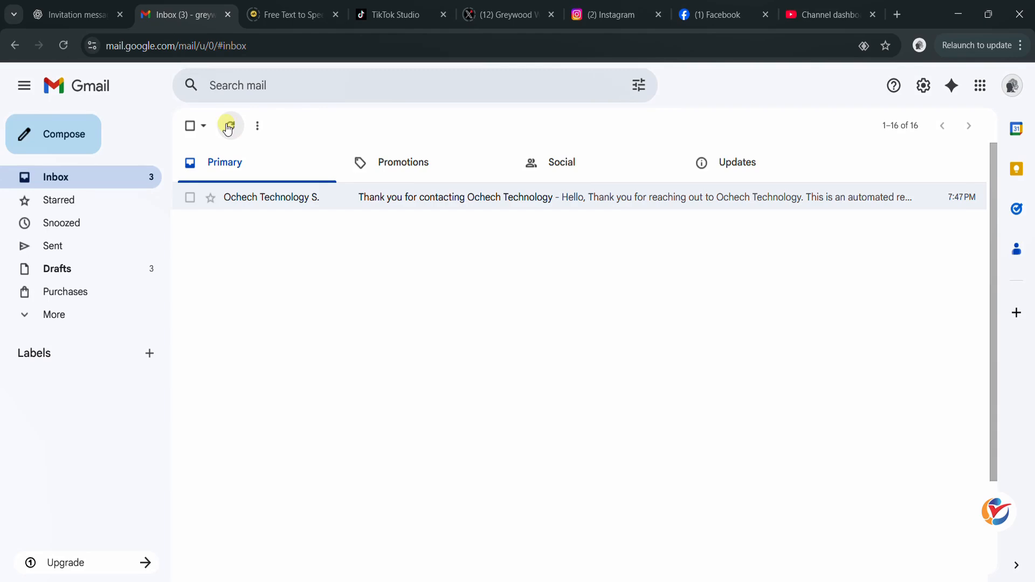
left_click(229, 129)
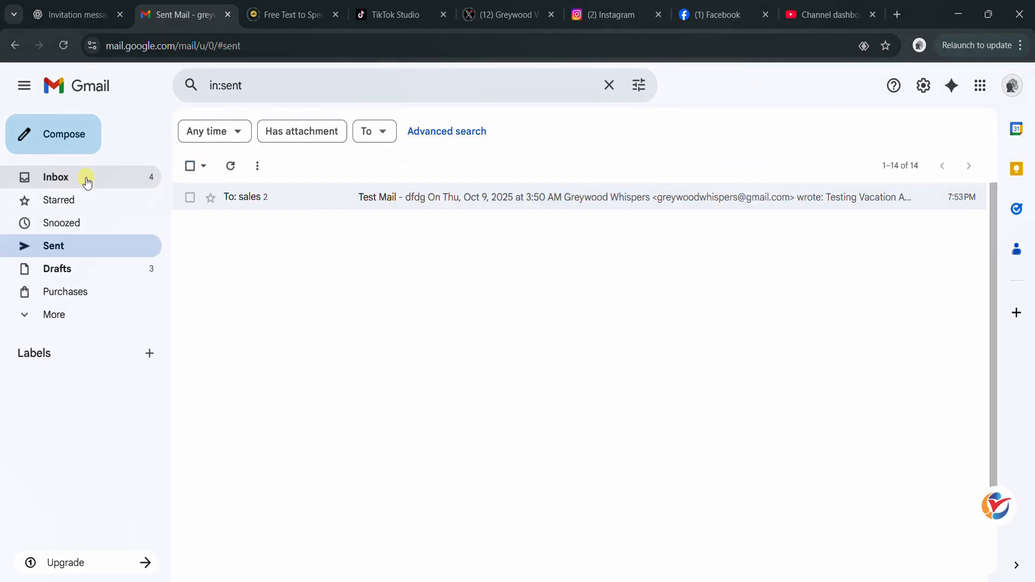
left_click(86, 178)
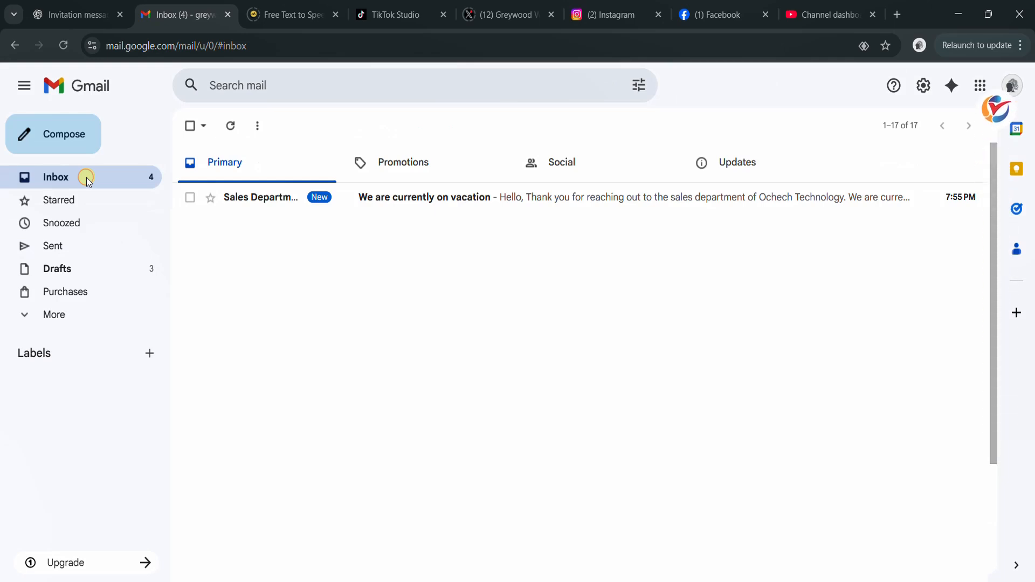
left_click(289, 204)
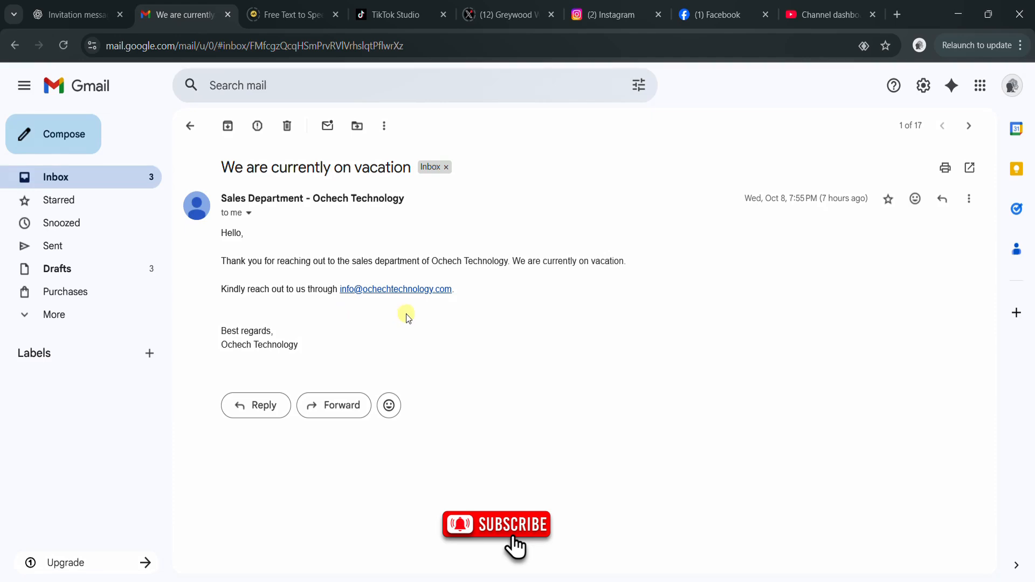
- Go back to the cPanel Autoresponders list showing the info and sales responders
mouse_move(599, 581)
left_click(599, 540)
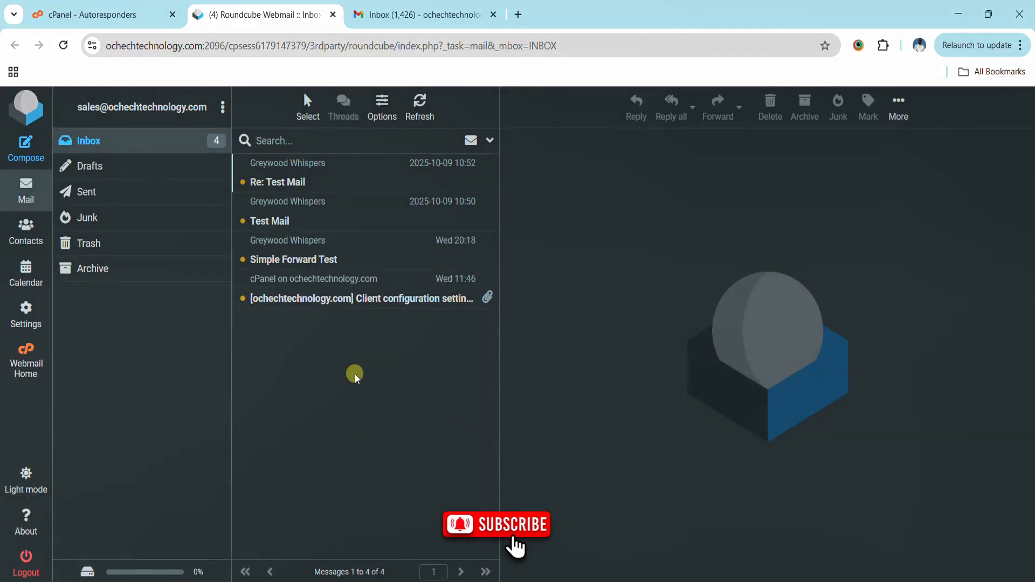
left_click(138, 11)
scroll(607, 322, "down", 1)
scroll(607, 322, "down", 2)
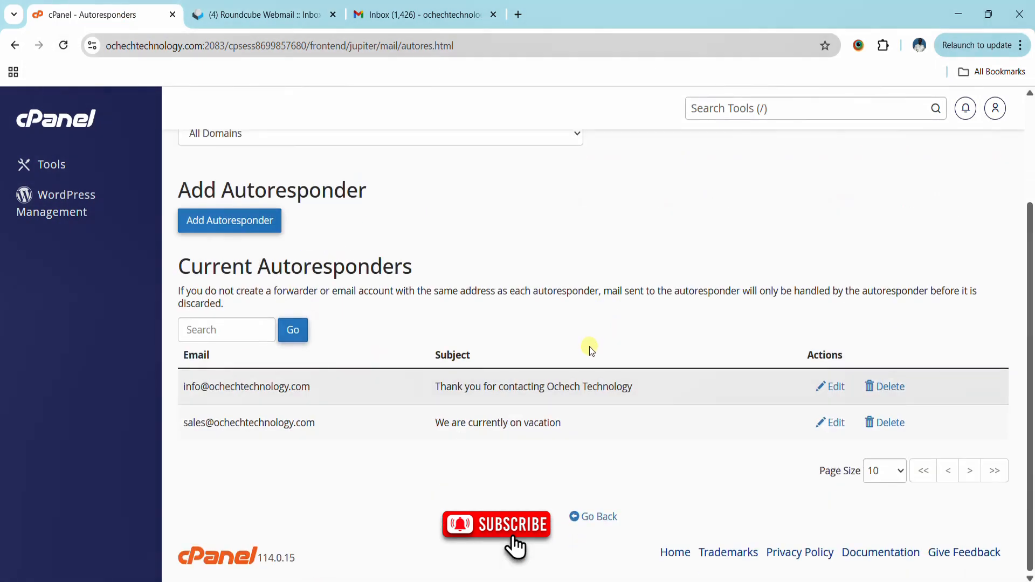